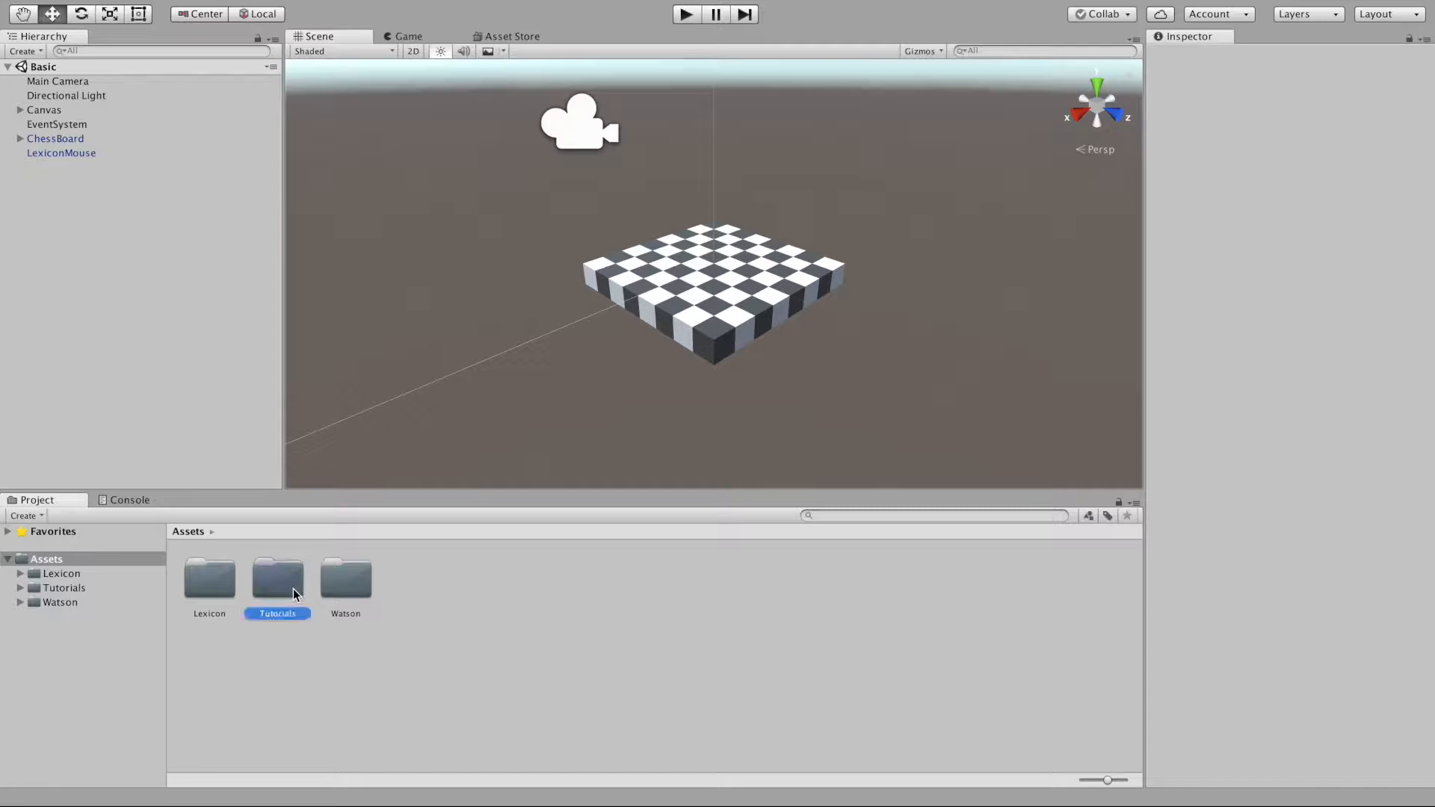
Examine the Change Color intent and its ChangeColorAction prefab in the Tutorials/ChangeColor folder
double_click(211, 582)
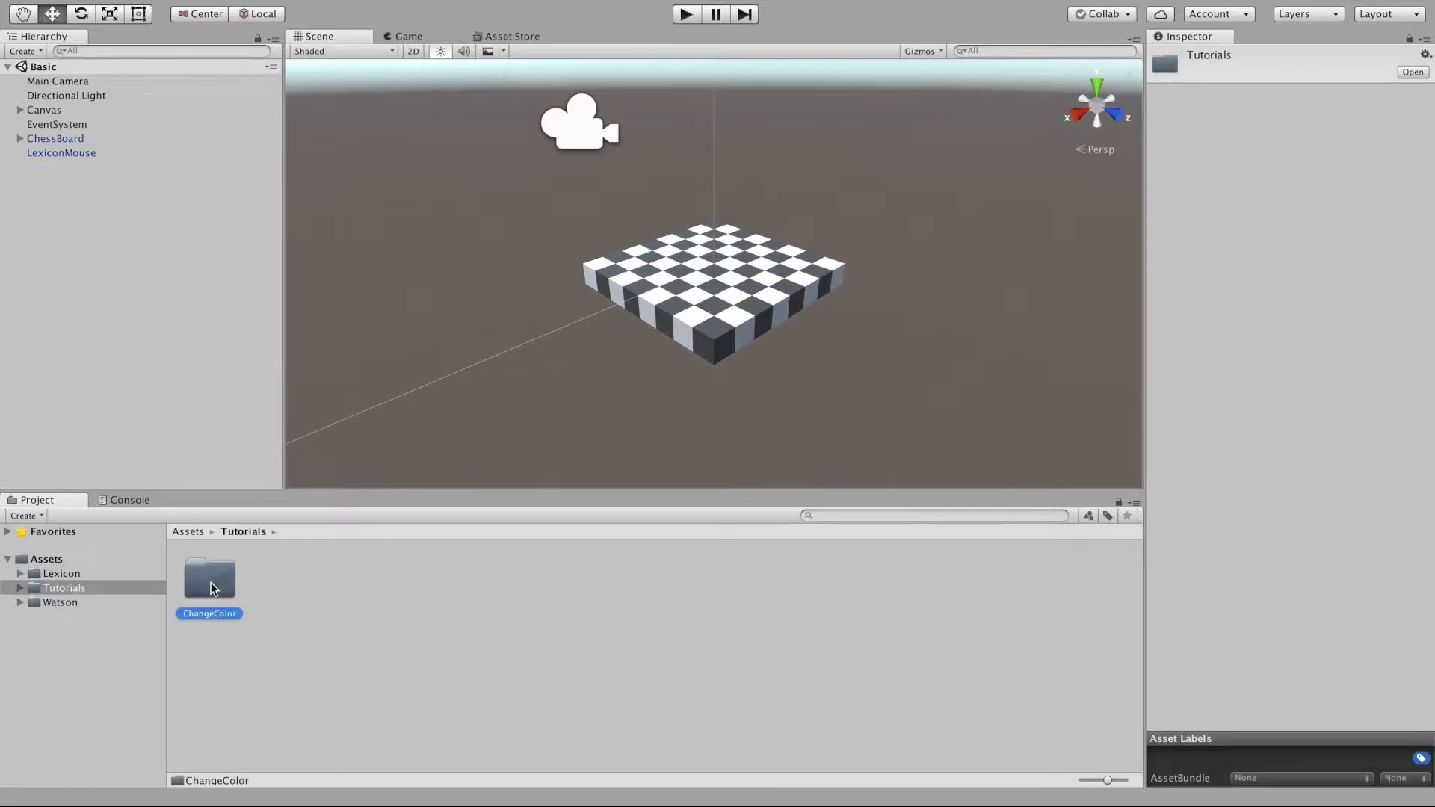
left_click(214, 581)
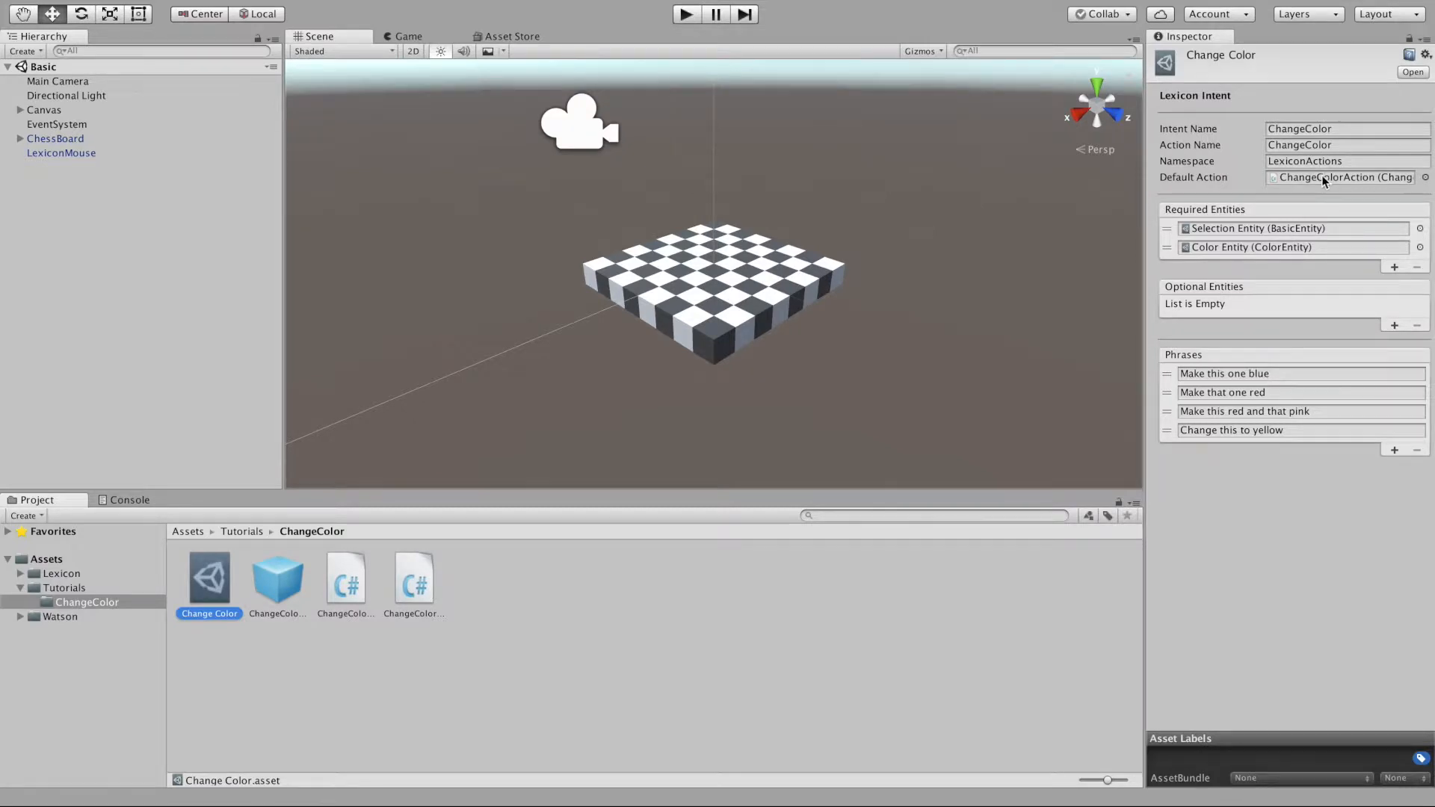
left_click(285, 582)
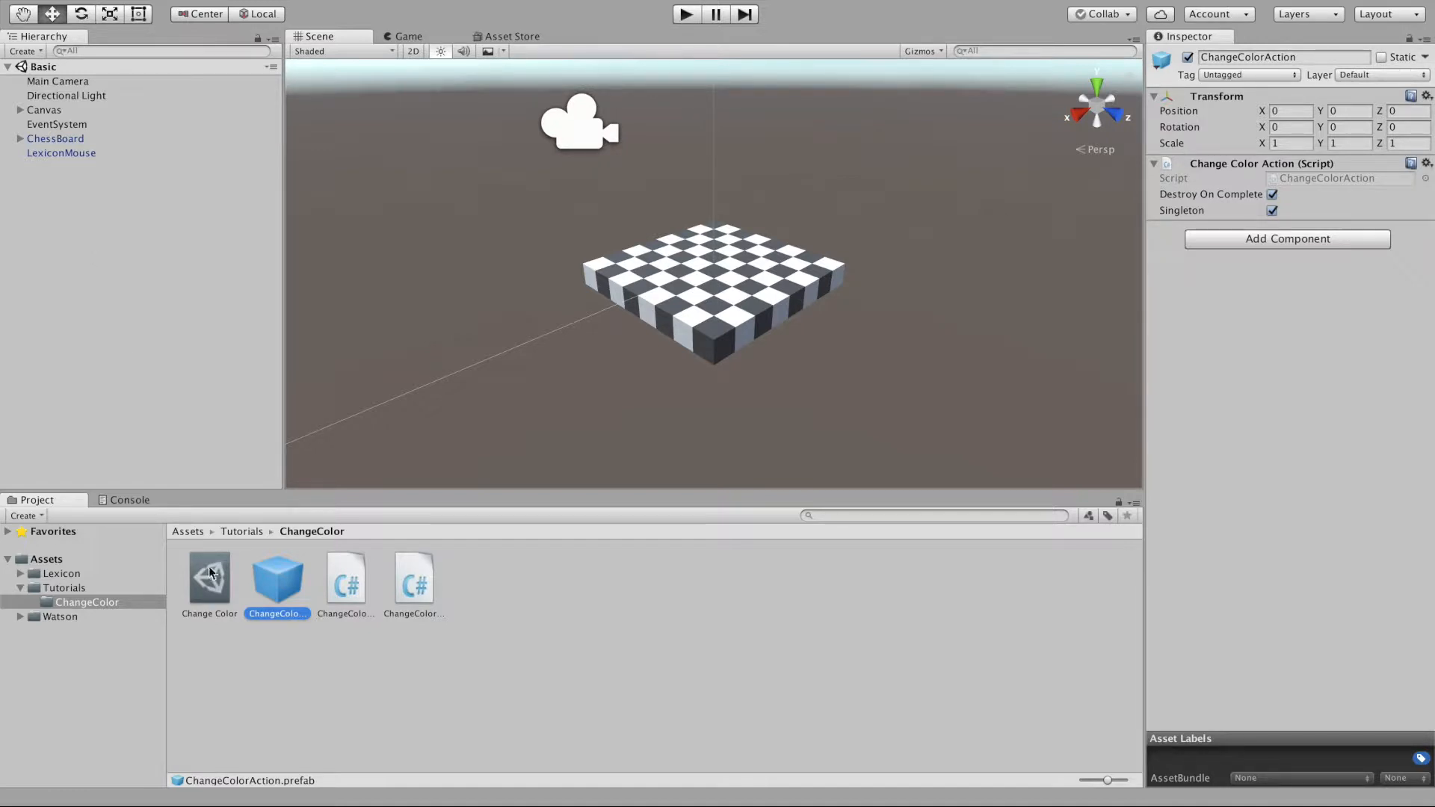
Create a folder named TurnOnLights inside the Tutorials folder
left_click(96, 592)
left_click(72, 590)
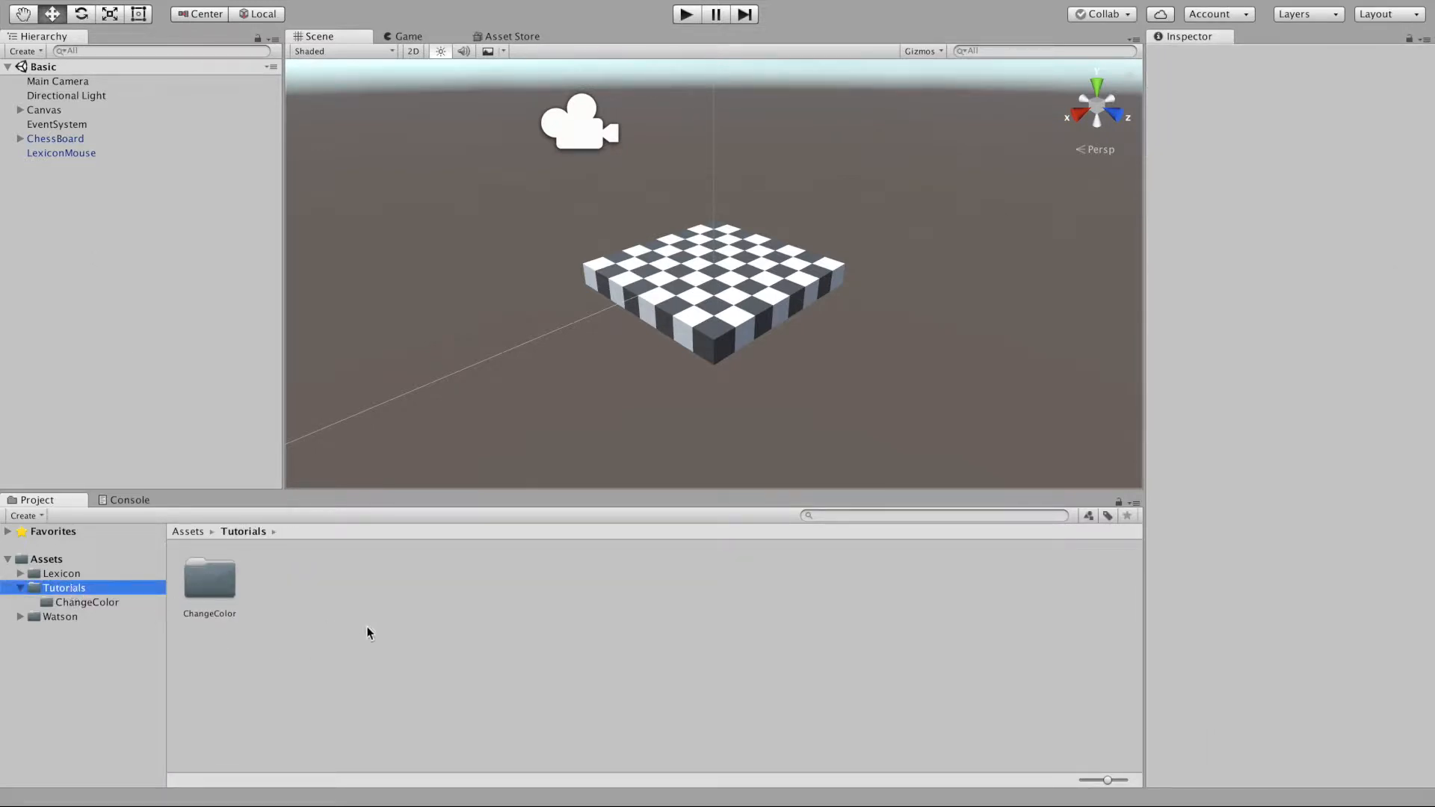
right_click(321, 588)
mouse_move(399, 459)
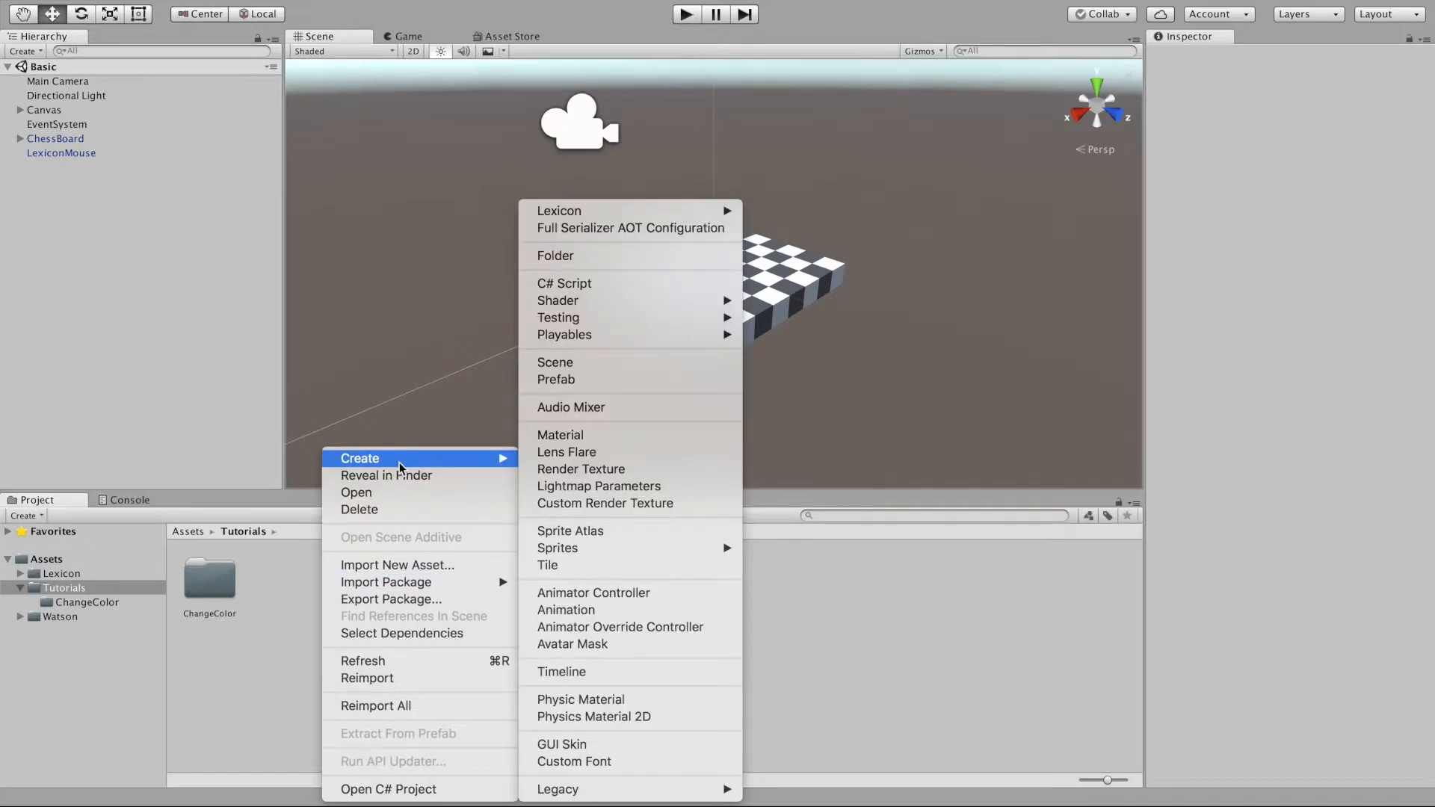
left_click(583, 257)
type("Turn")
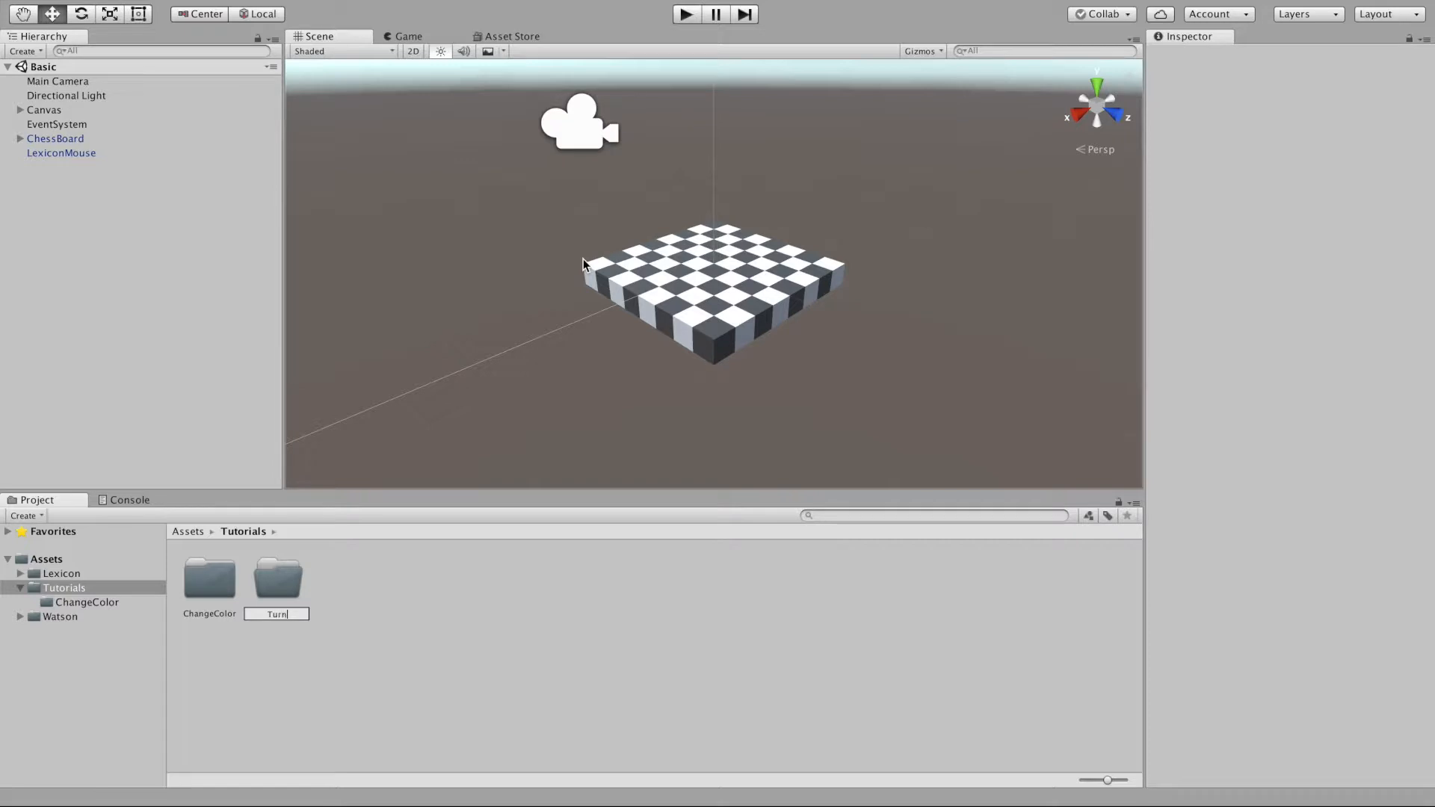
type("OnLights")
key("Return")
Create another folder named TurnOffLights inside the Tutorials folder
left_click(359, 634)
right_click(370, 604)
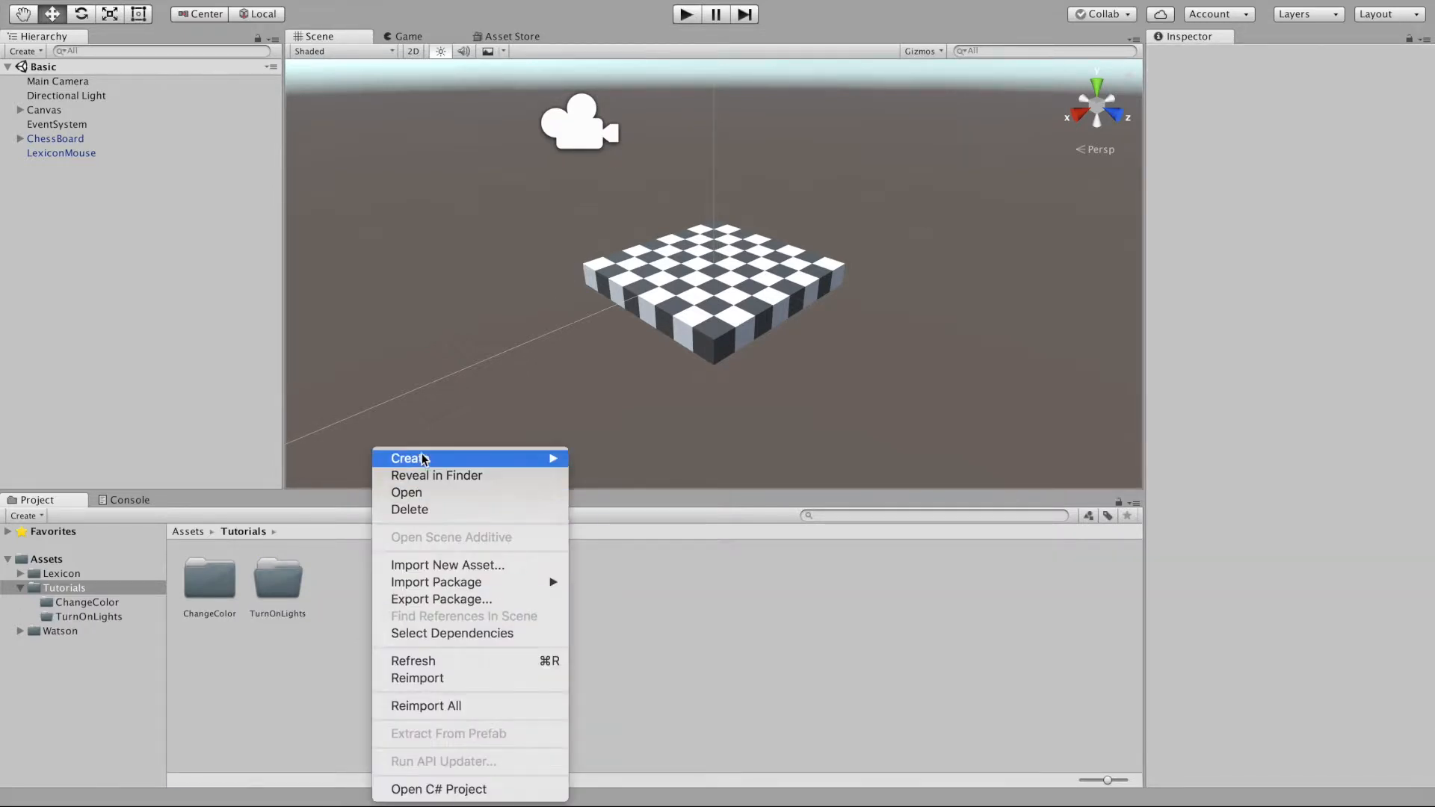
mouse_move(423, 461)
left_click(720, 256)
type("TurnOffLights")
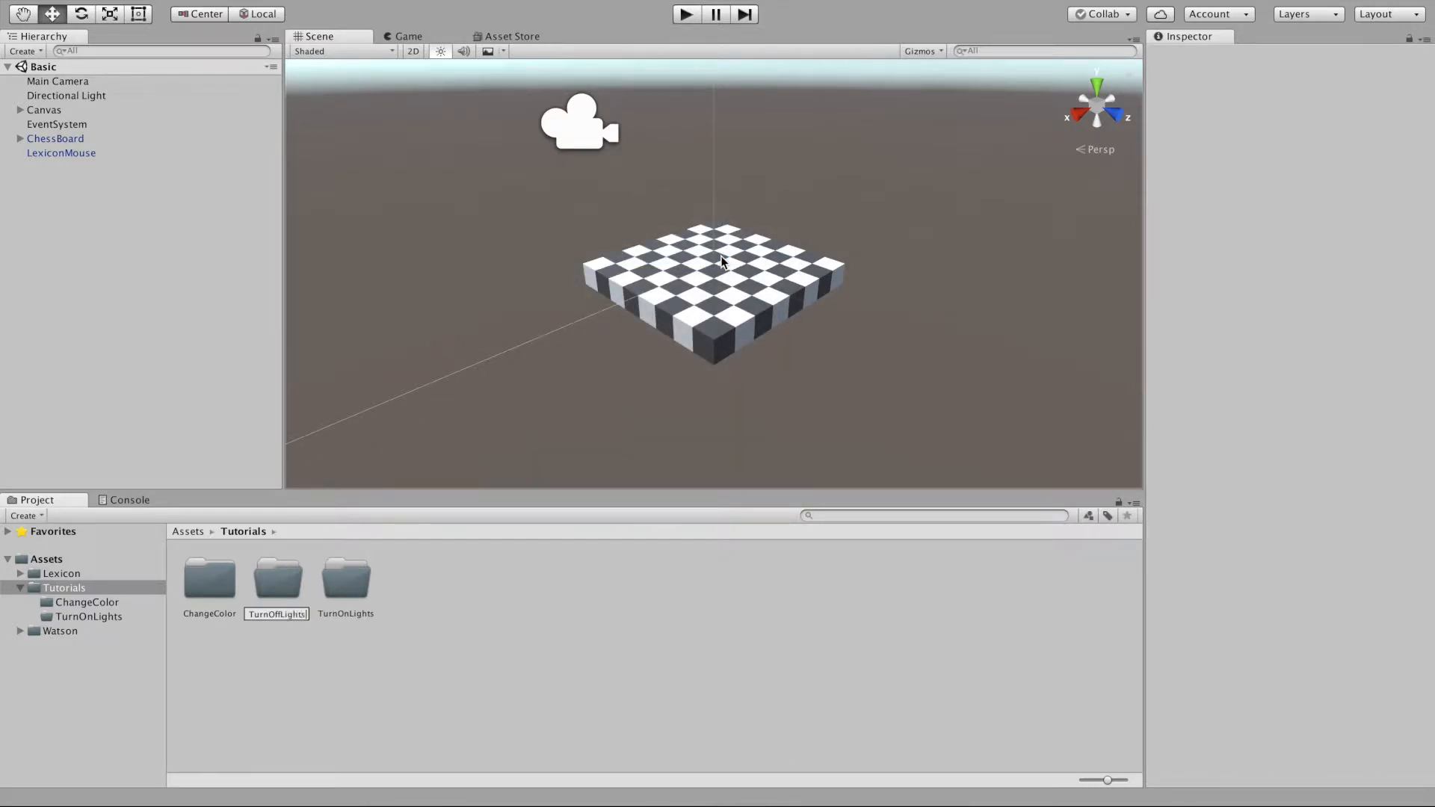
key("Return")
left_click(622, 654)
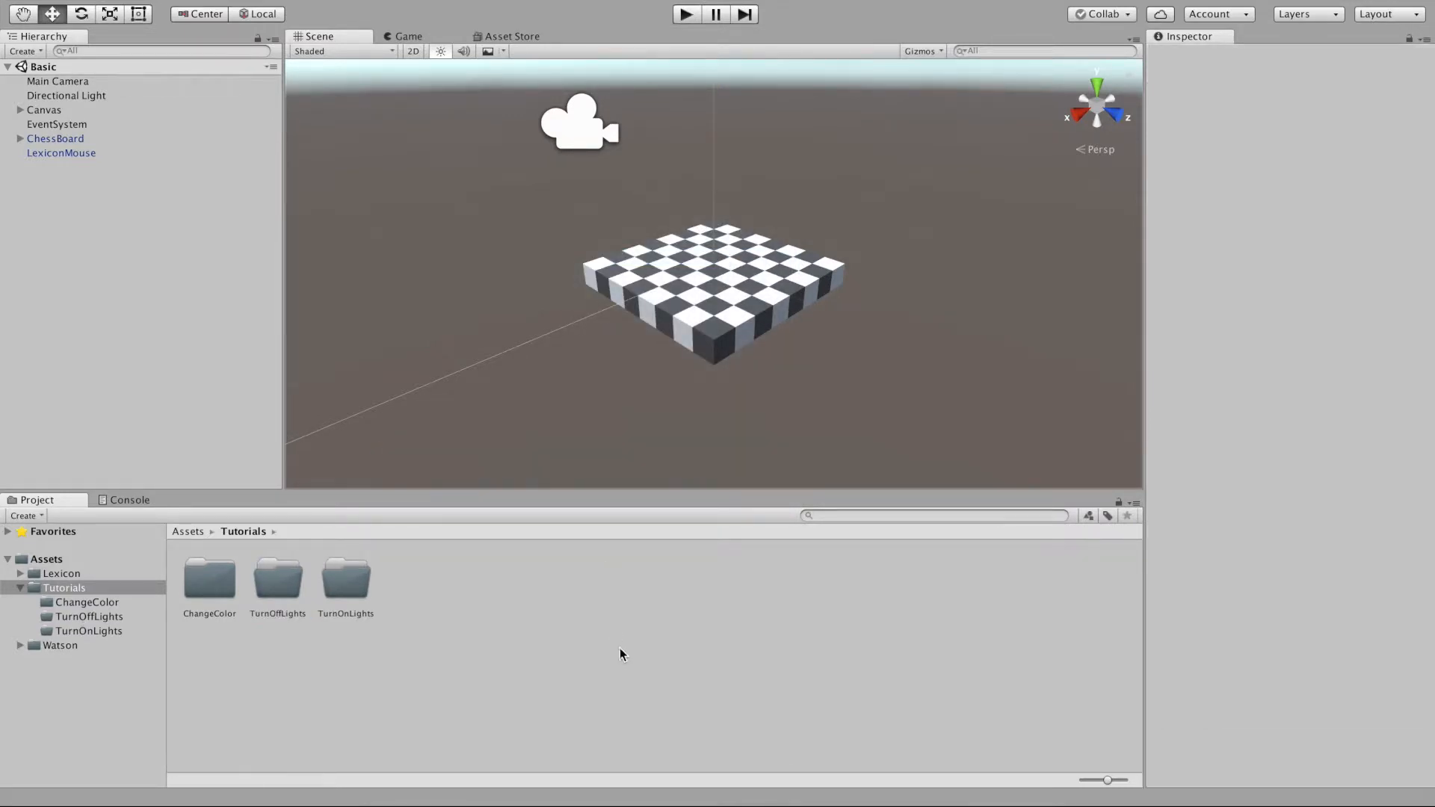
Create a Lexicon intent named Turn On Lights in the TurnOnLights folder
double_click(360, 590)
right_click(360, 590)
mouse_move(431, 458)
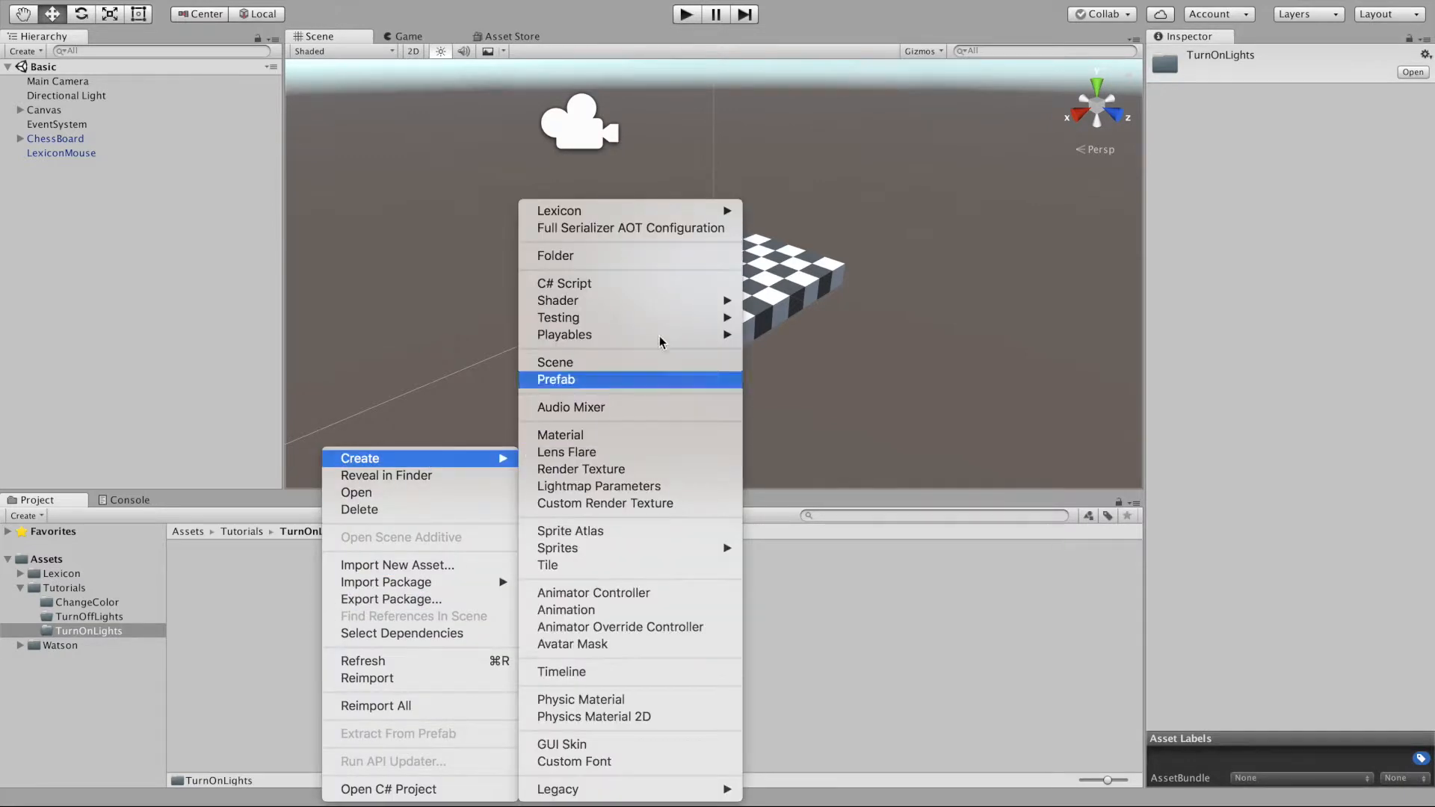
mouse_move(603, 212)
left_click(823, 228)
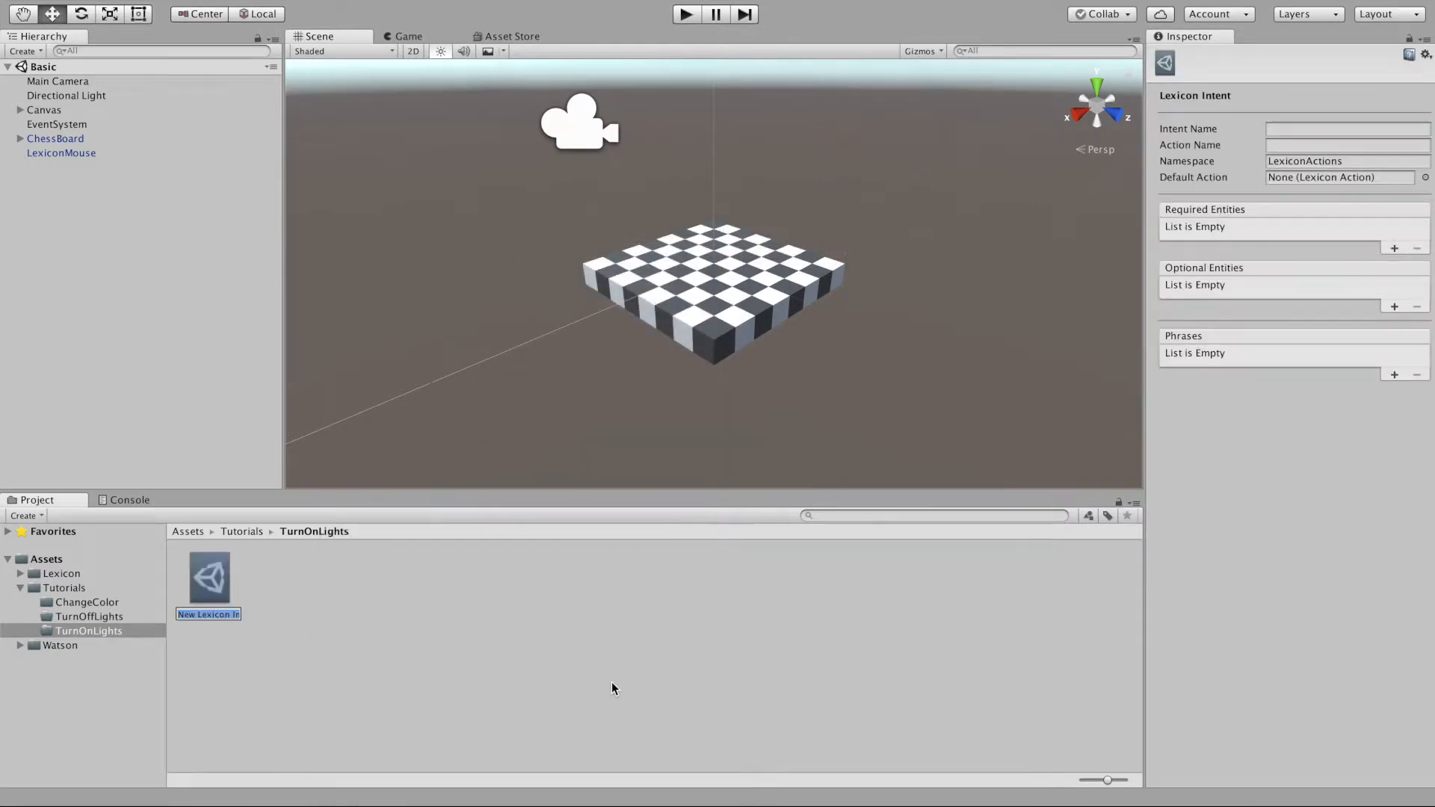
type("Turn On Lights")
key("Return")
Set both the intent name and the action name of the Turn On Lights intent to TurnOnLights
left_click(1297, 128)
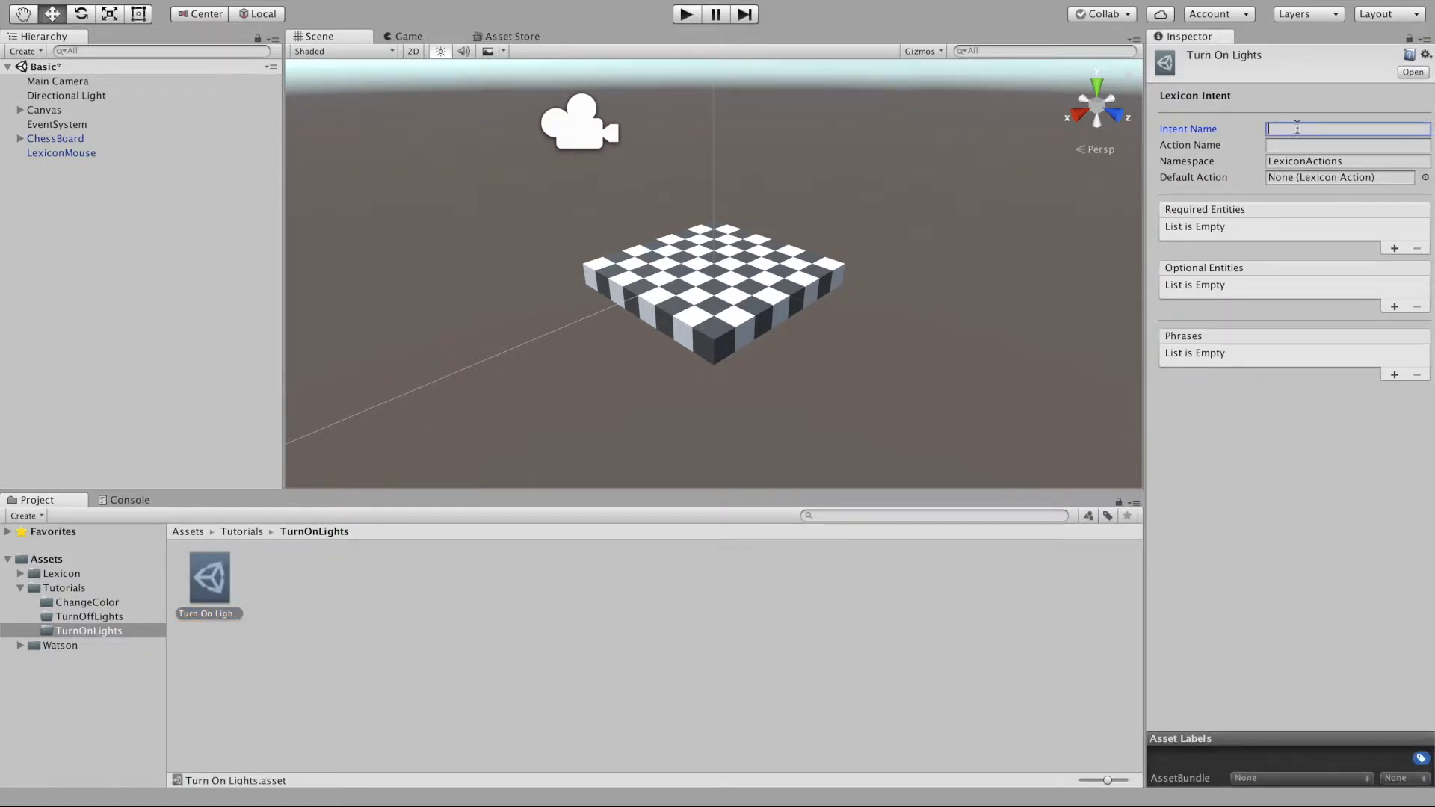
type("TurnOnLights")
key("Tab")
type("TurnO")
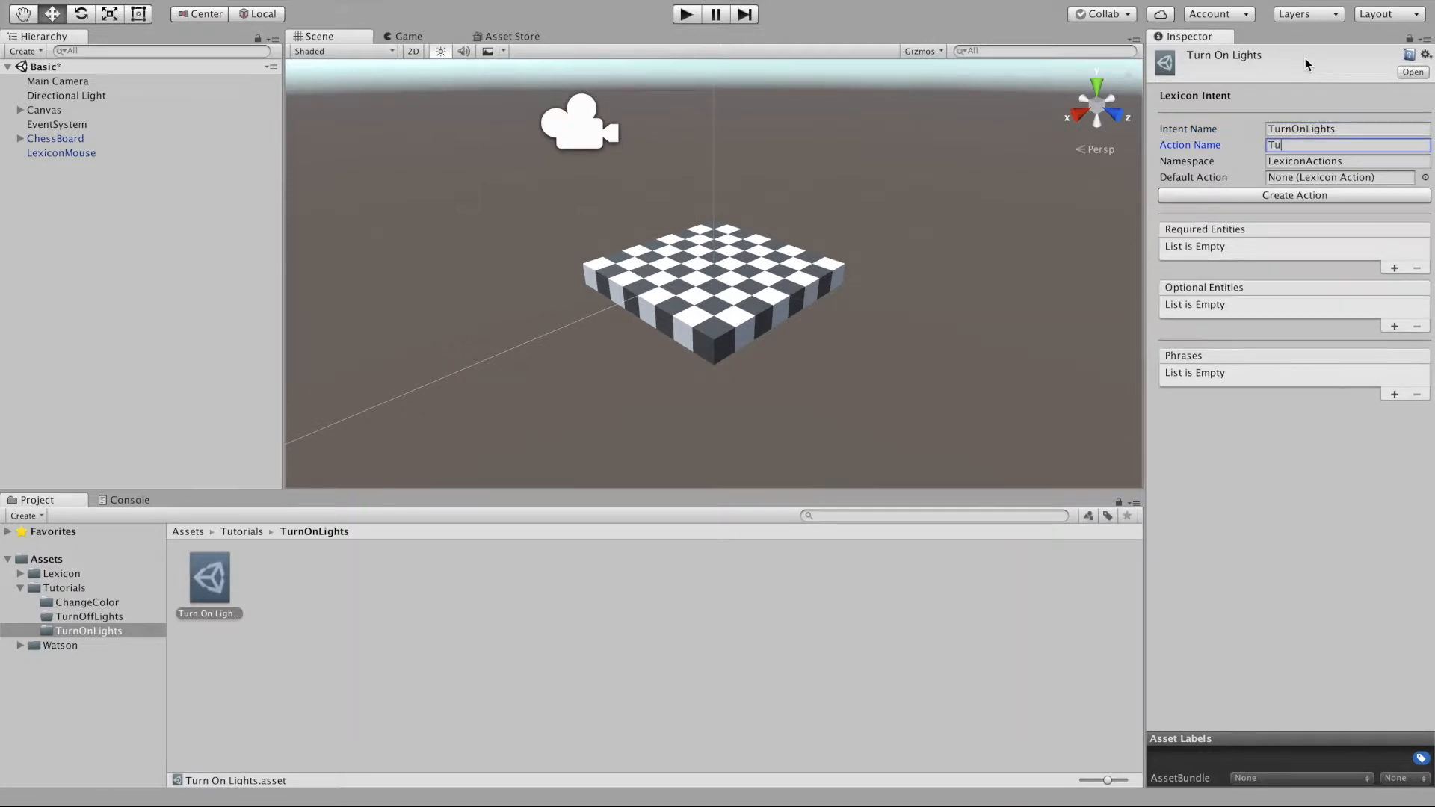
type("nLights")
left_click(1345, 527)
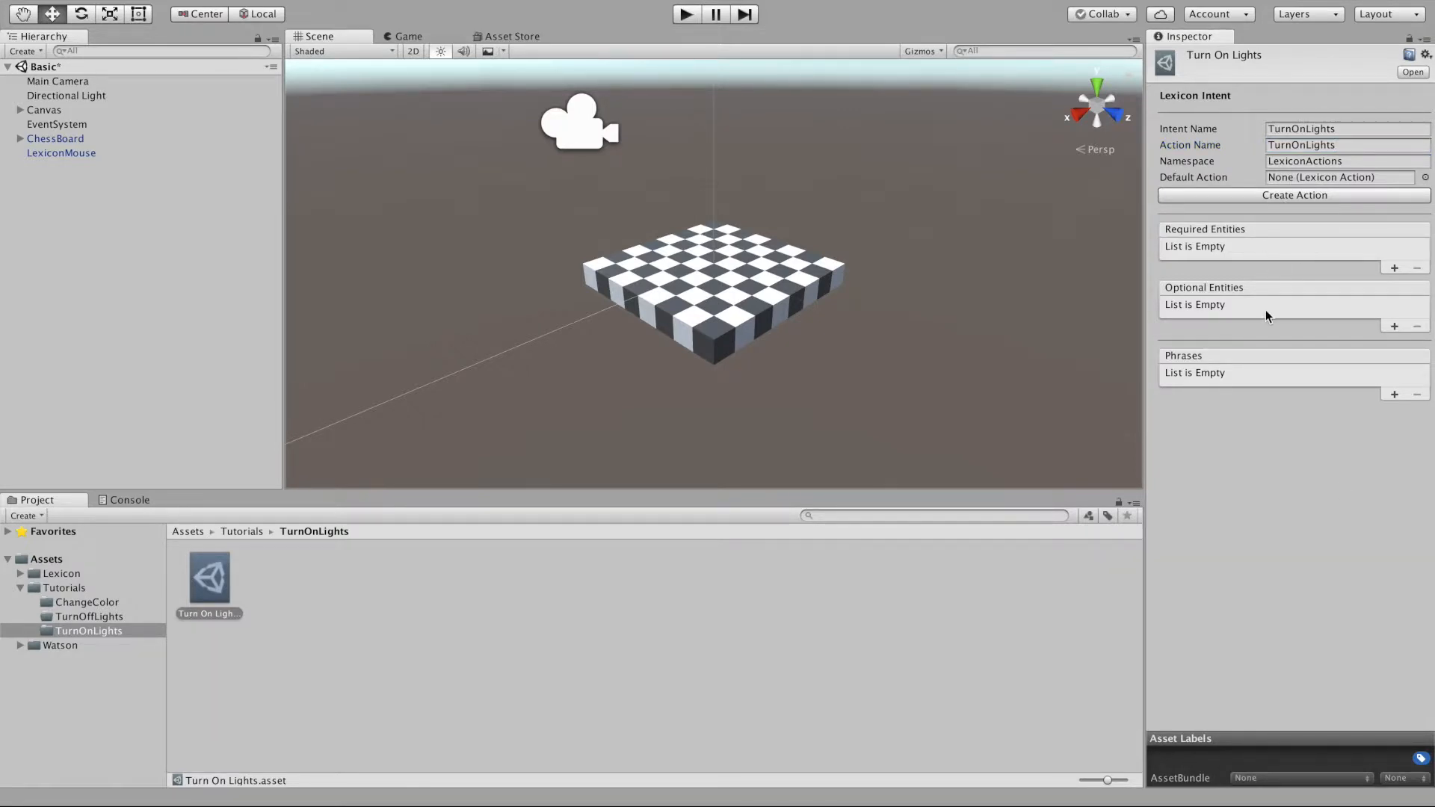
Add the phrases "Turn on the lights", "Make it bright" and "It's too dark" to the Turn On Lights intent
left_click(1395, 394)
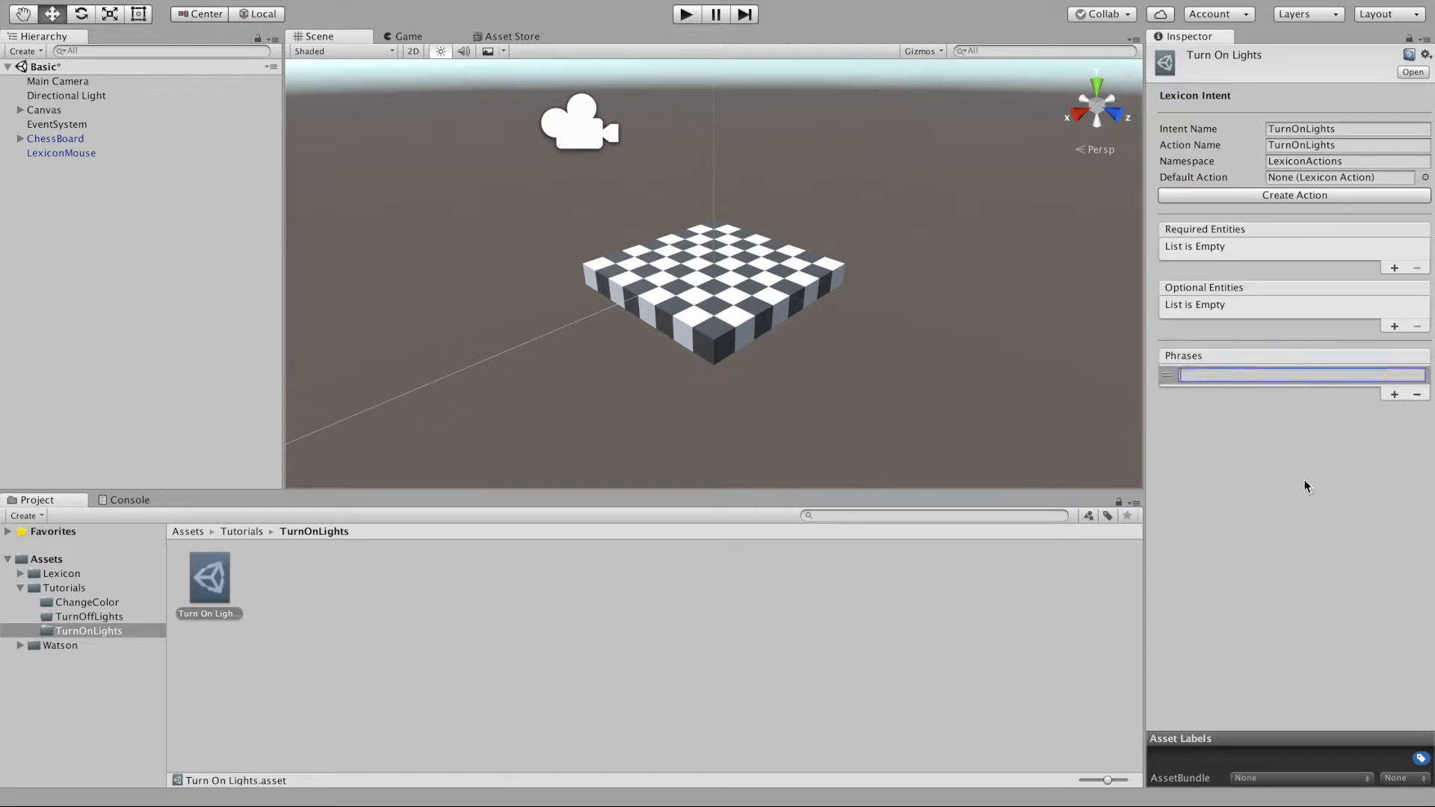
type("Turn on the lights")
left_click(1395, 394)
key("super+a")
type("Mak")
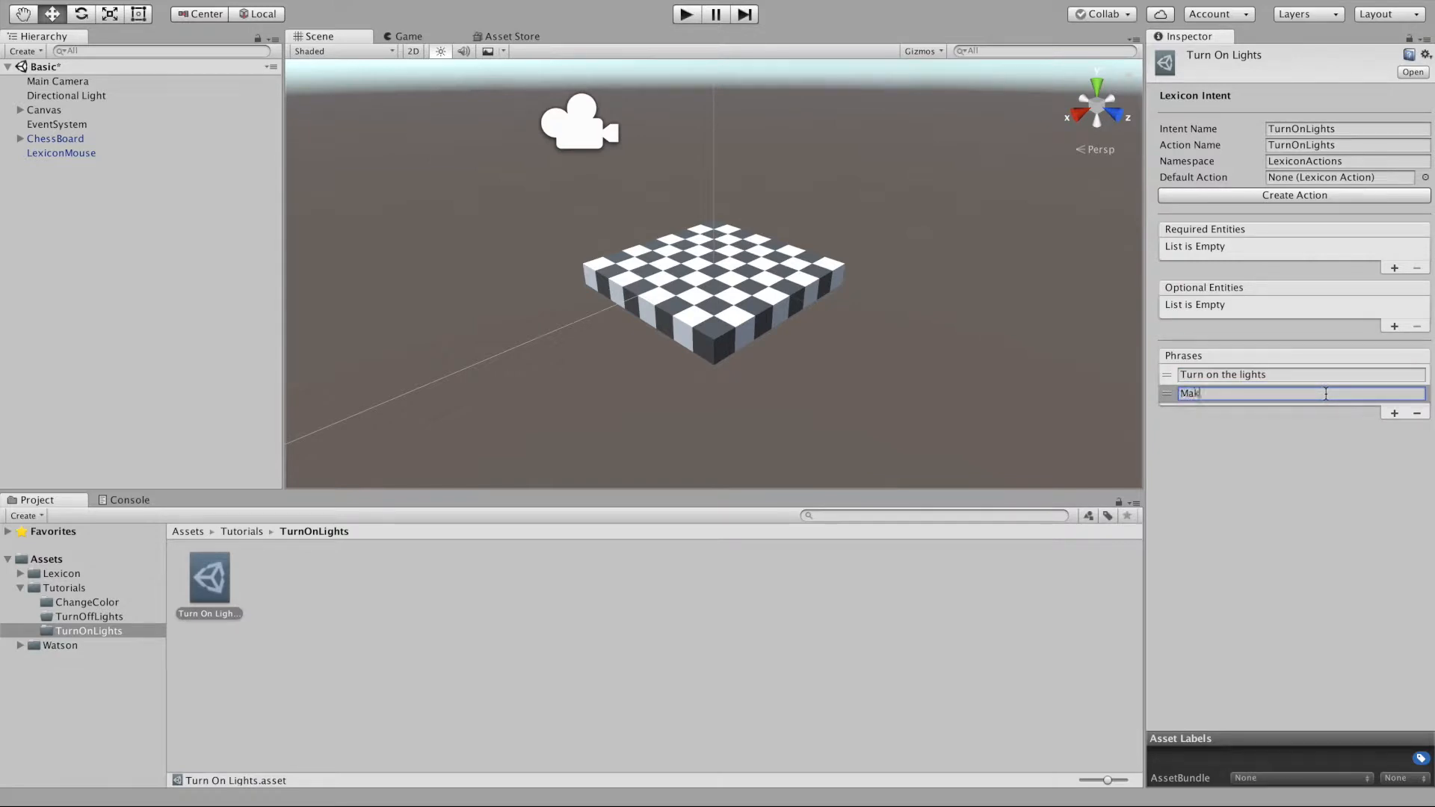
type("e it bright")
left_click(1395, 413)
key("super+a")
type("O")
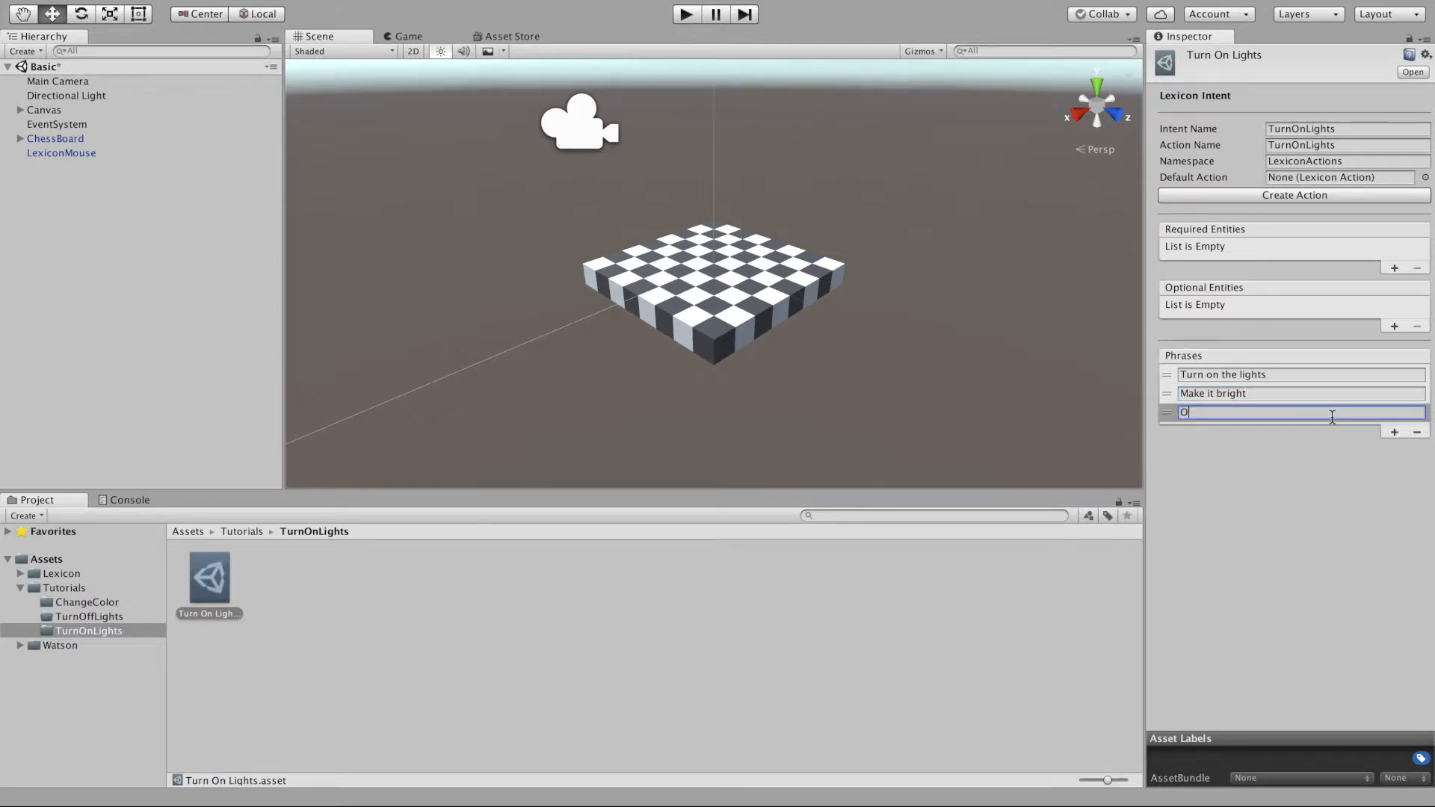
key("BackSpace")
type("It's too dark")
left_click(1298, 501)
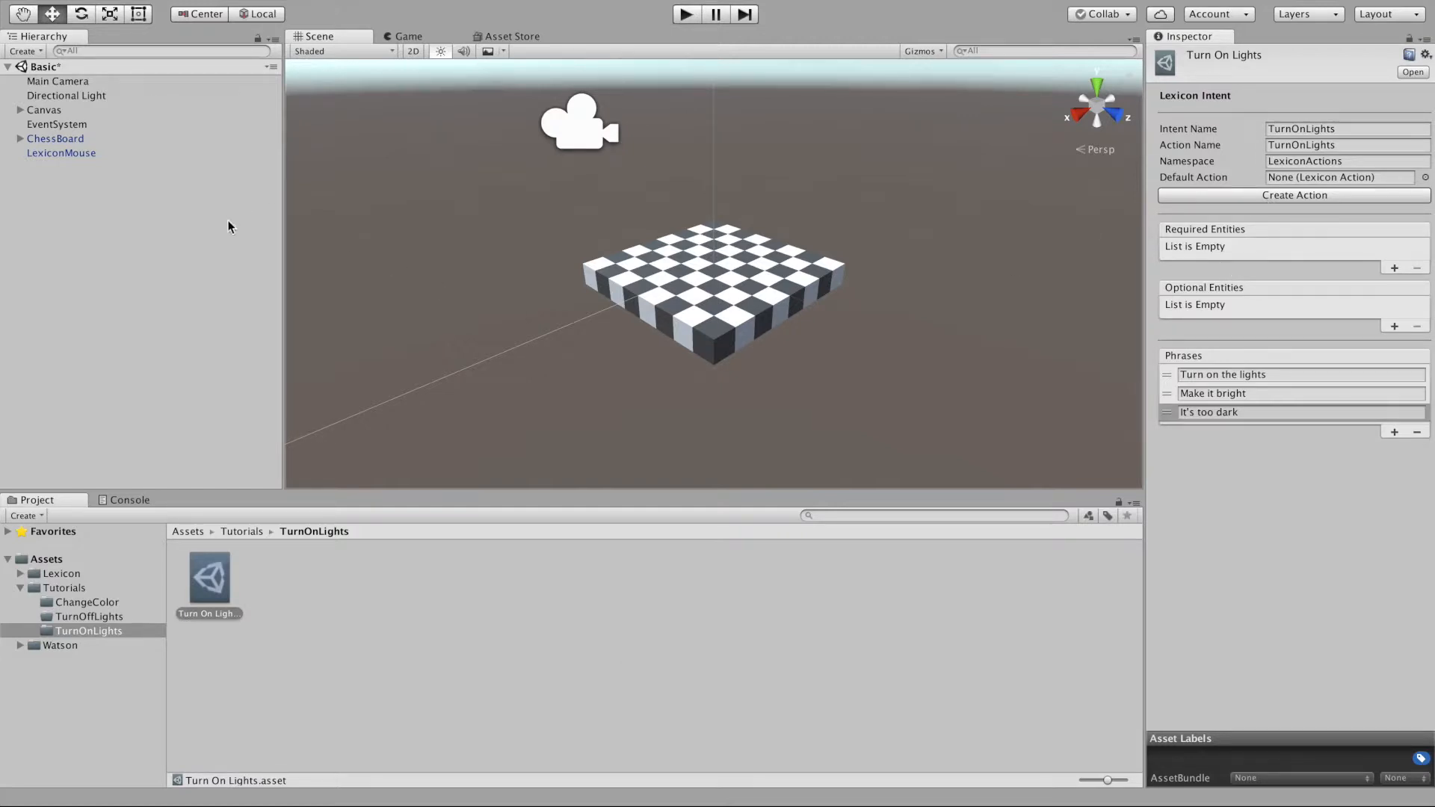
left_click(458, 617)
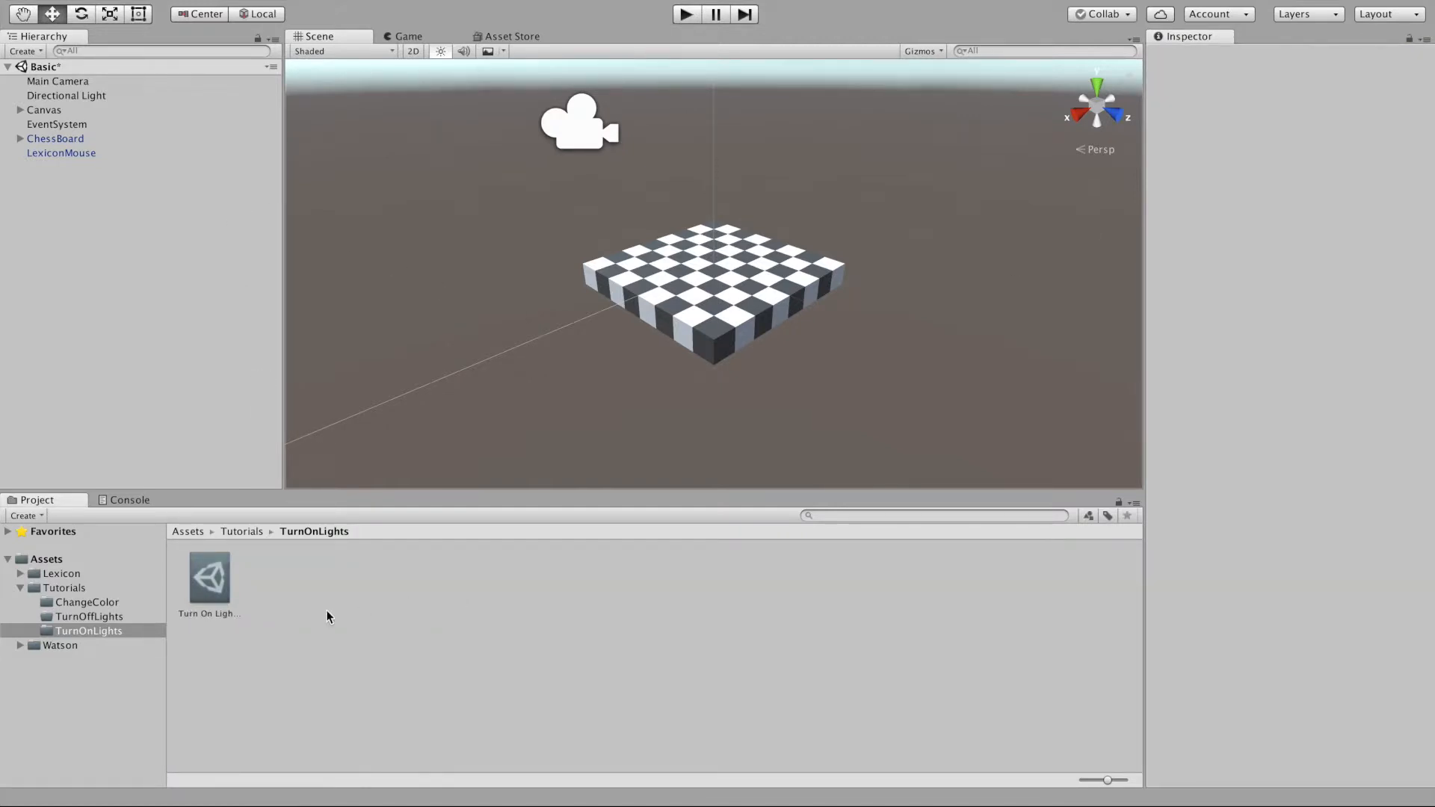
Create a Lexicon intent named Turn Off Lights in the TurnOffLights folder
left_click(90, 617)
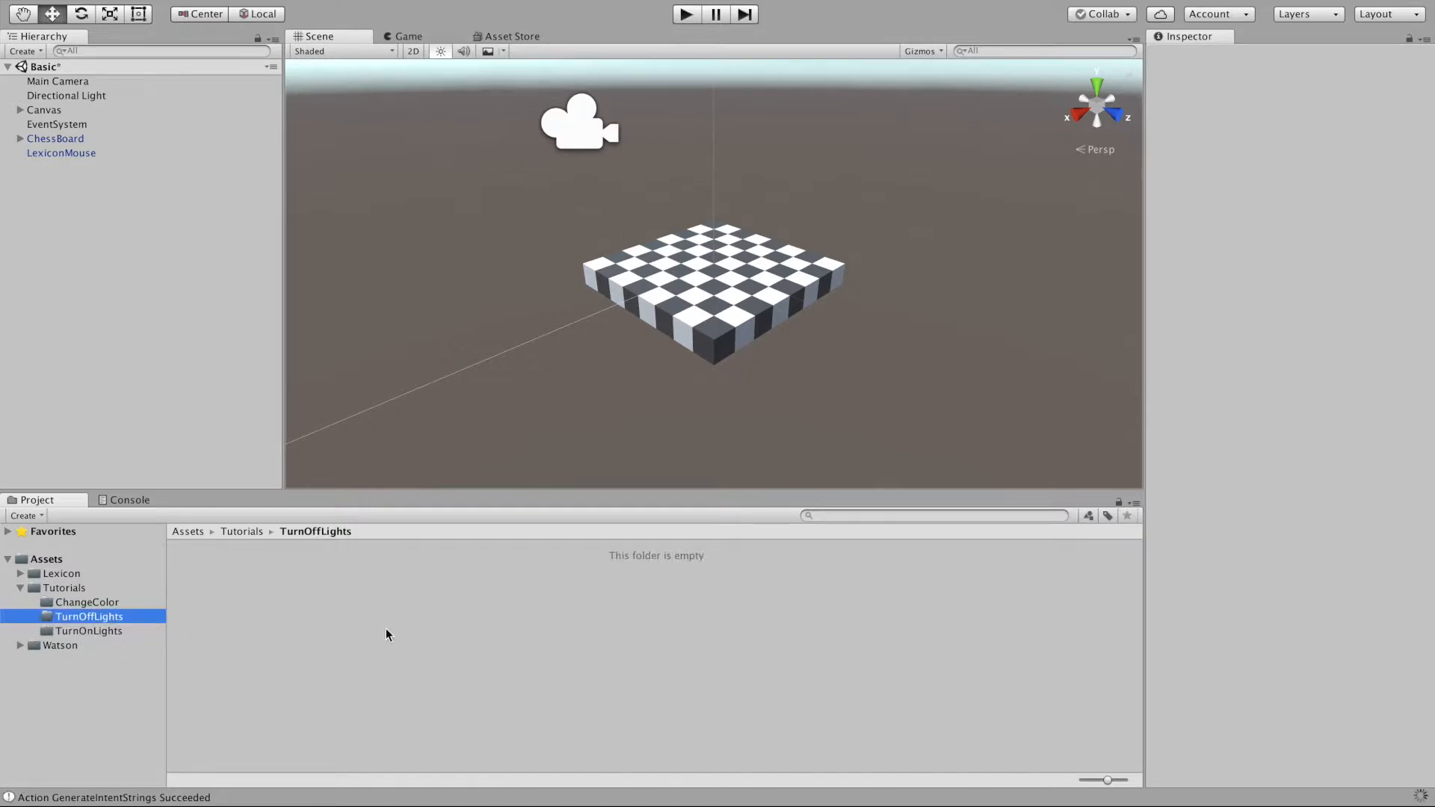
right_click(271, 602)
mouse_move(345, 458)
mouse_move(658, 211)
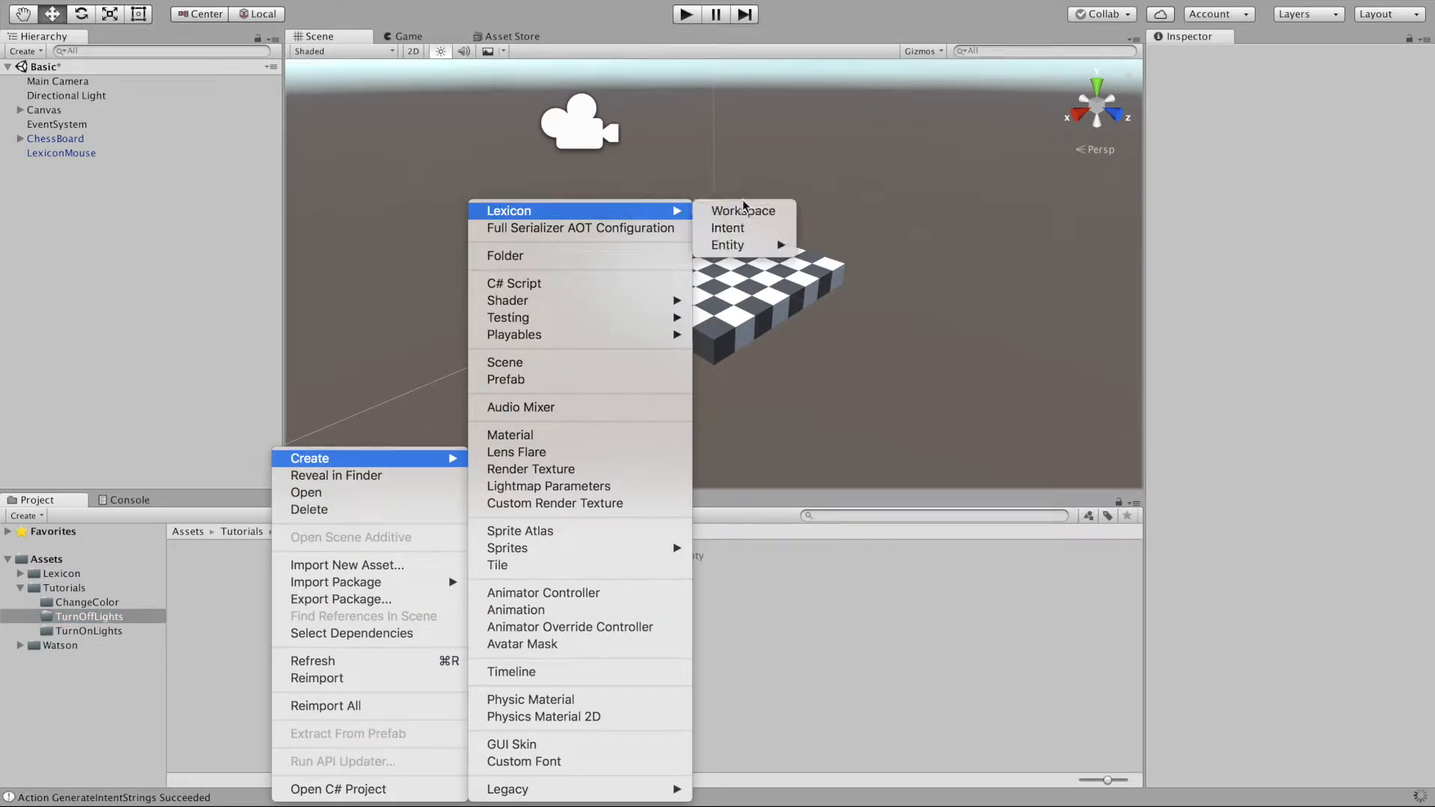
left_click(728, 228)
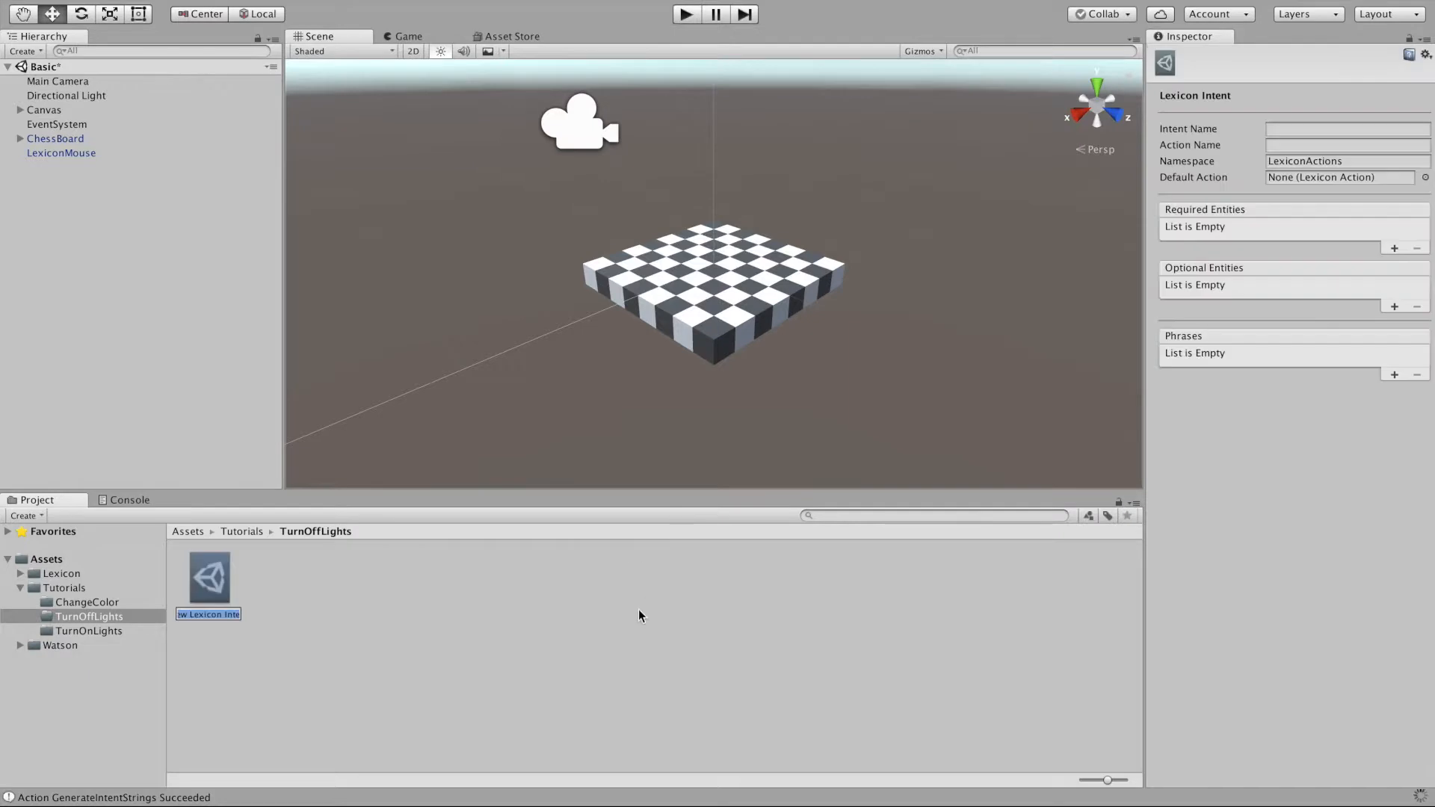
type("Turn Off Lights")
key("Return")
Set both the intent name and the action name of the Turn Off Lights intent to TurnOffLights
left_click(1352, 127)
type("TurnOffLights")
key("Tab")
type("TurnOffLights")
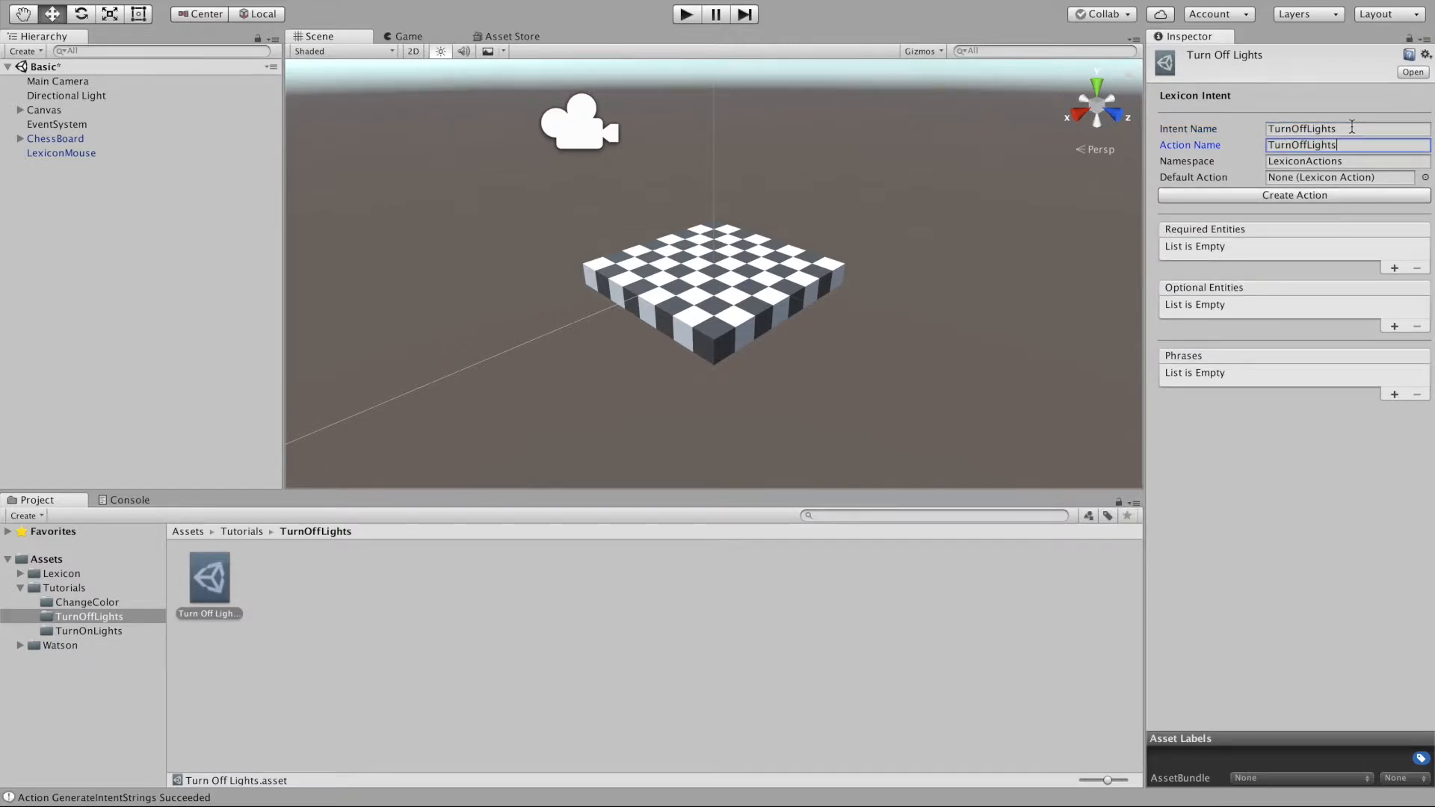
Add the phrases "Turn of the lights", "Make it dark" and "It's too bright" to the Turn Off Lights intent
left_click(1394, 394)
left_click(1305, 376)
type("Turn of the lights")
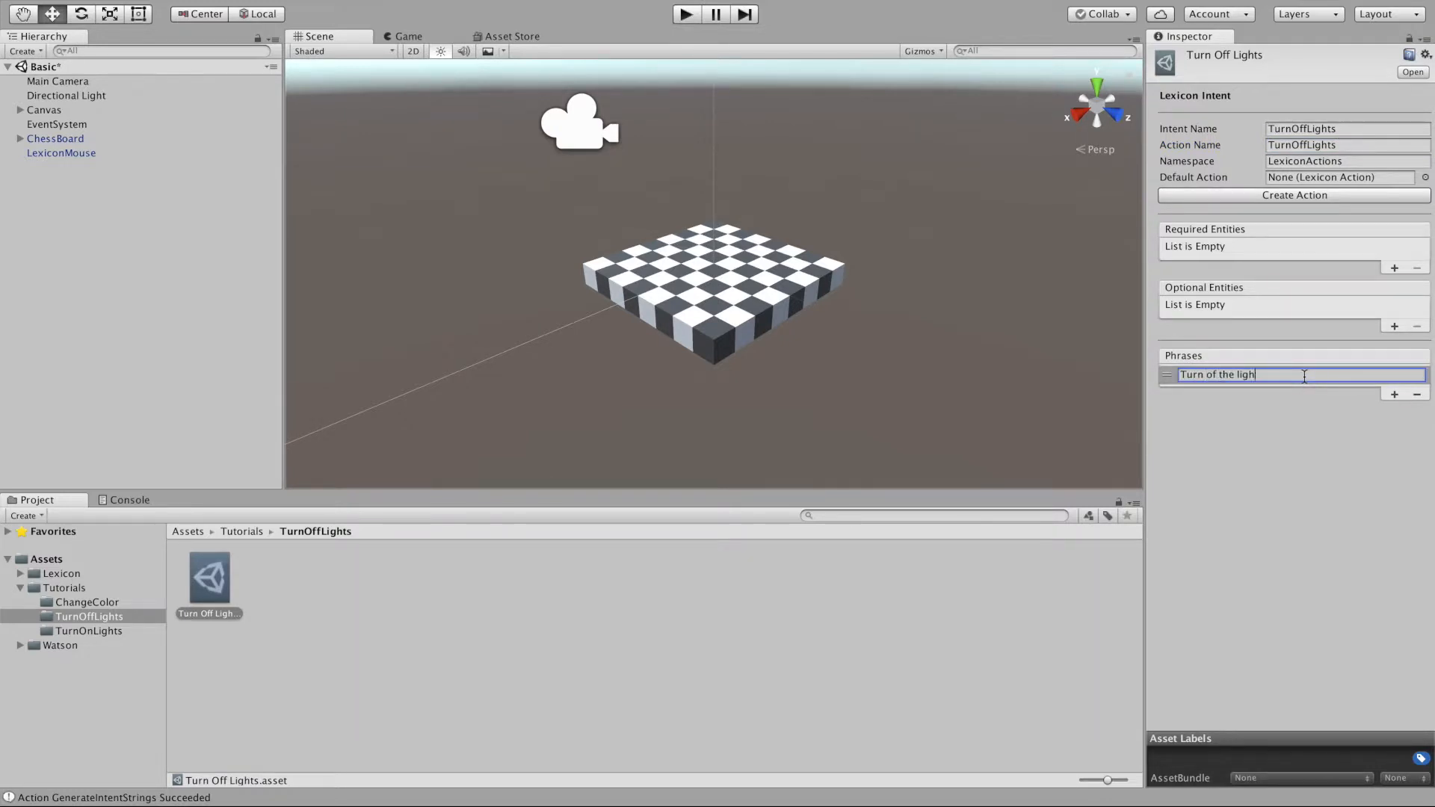
left_click(1394, 394)
left_click(1345, 392)
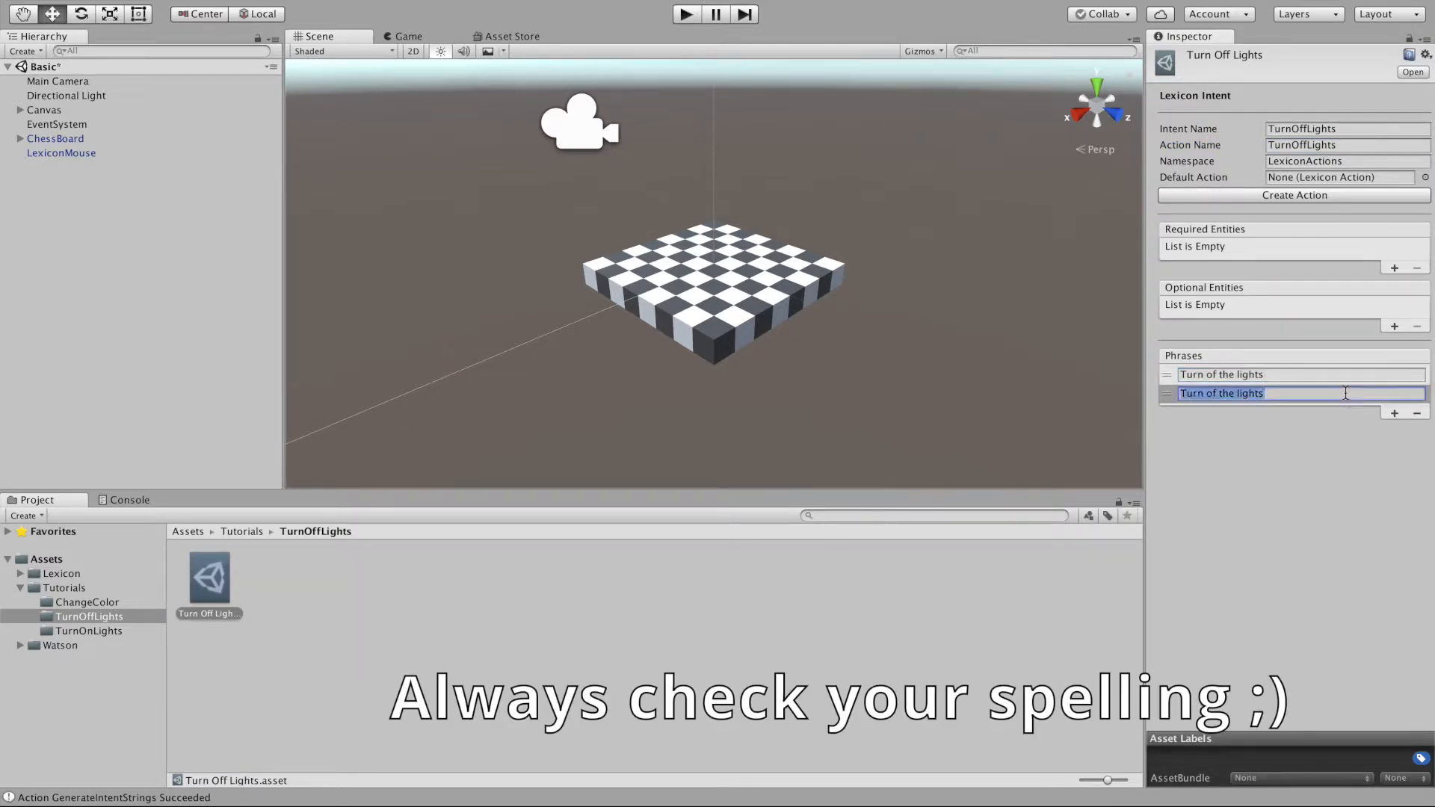
type("Make it dark")
left_click(1395, 413)
left_click(1293, 413)
type("It's too bright")
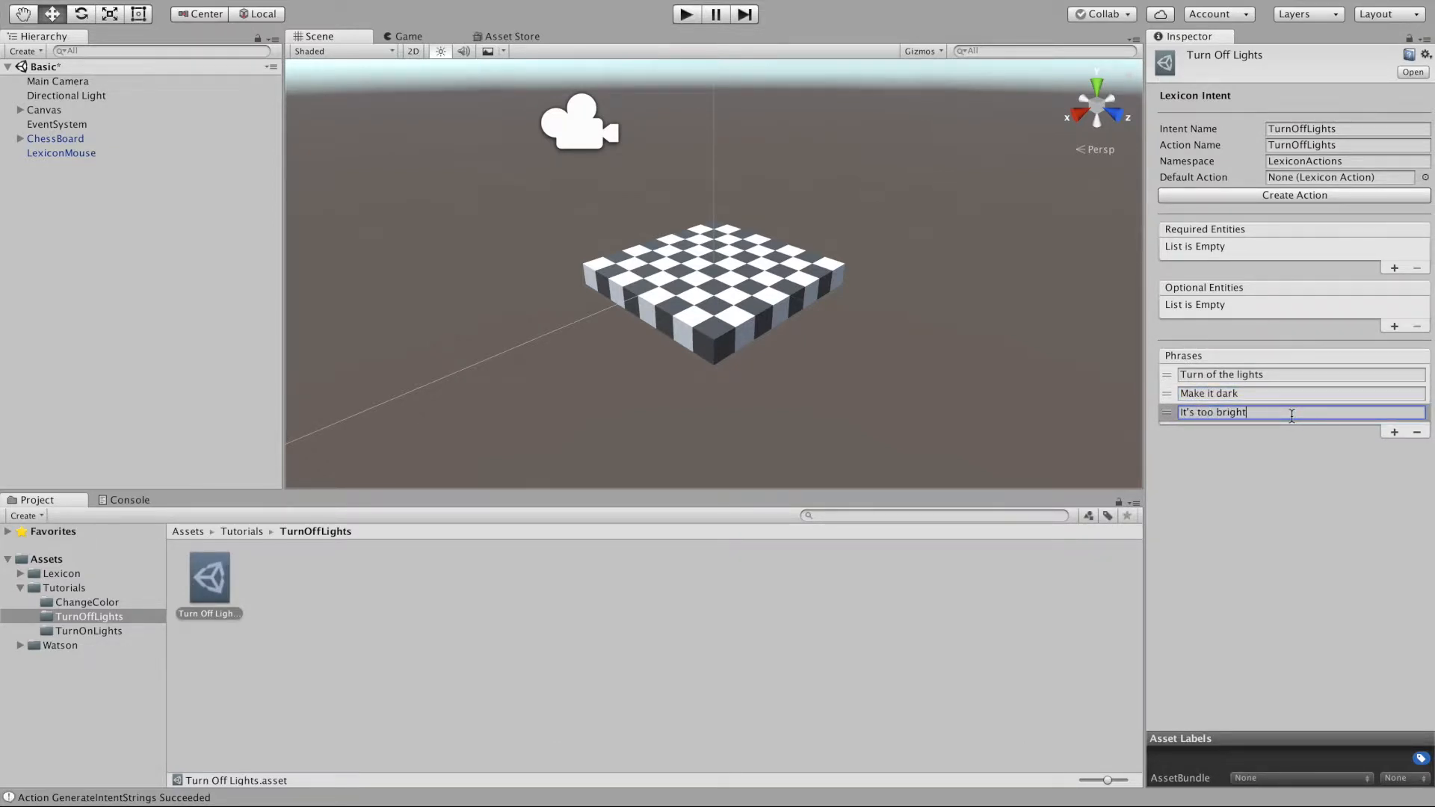
key("Return")
left_click(851, 643)
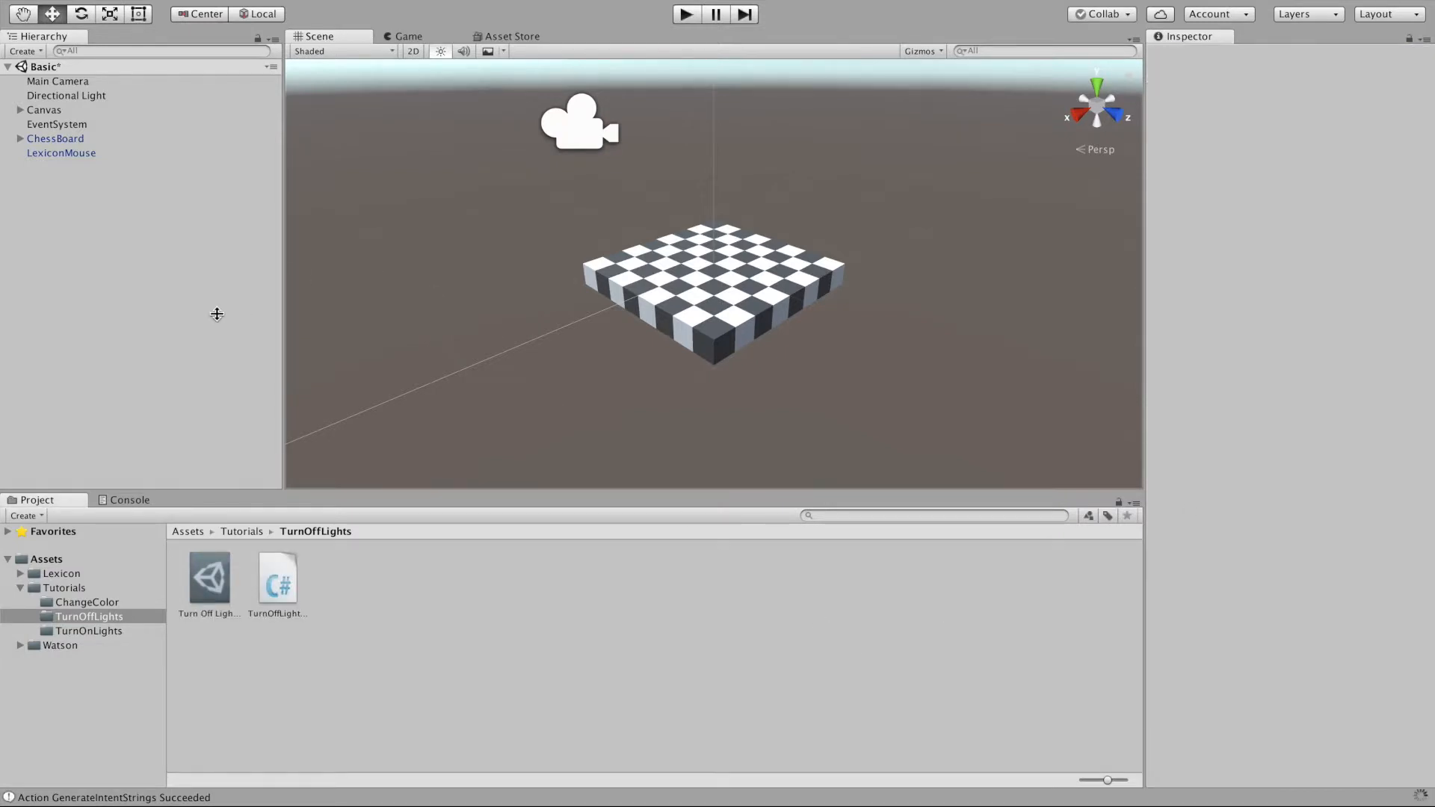
Open the Sample Workspace used by LexiconMouse and add the Turn On Lights intent to its intents
left_click(73, 155)
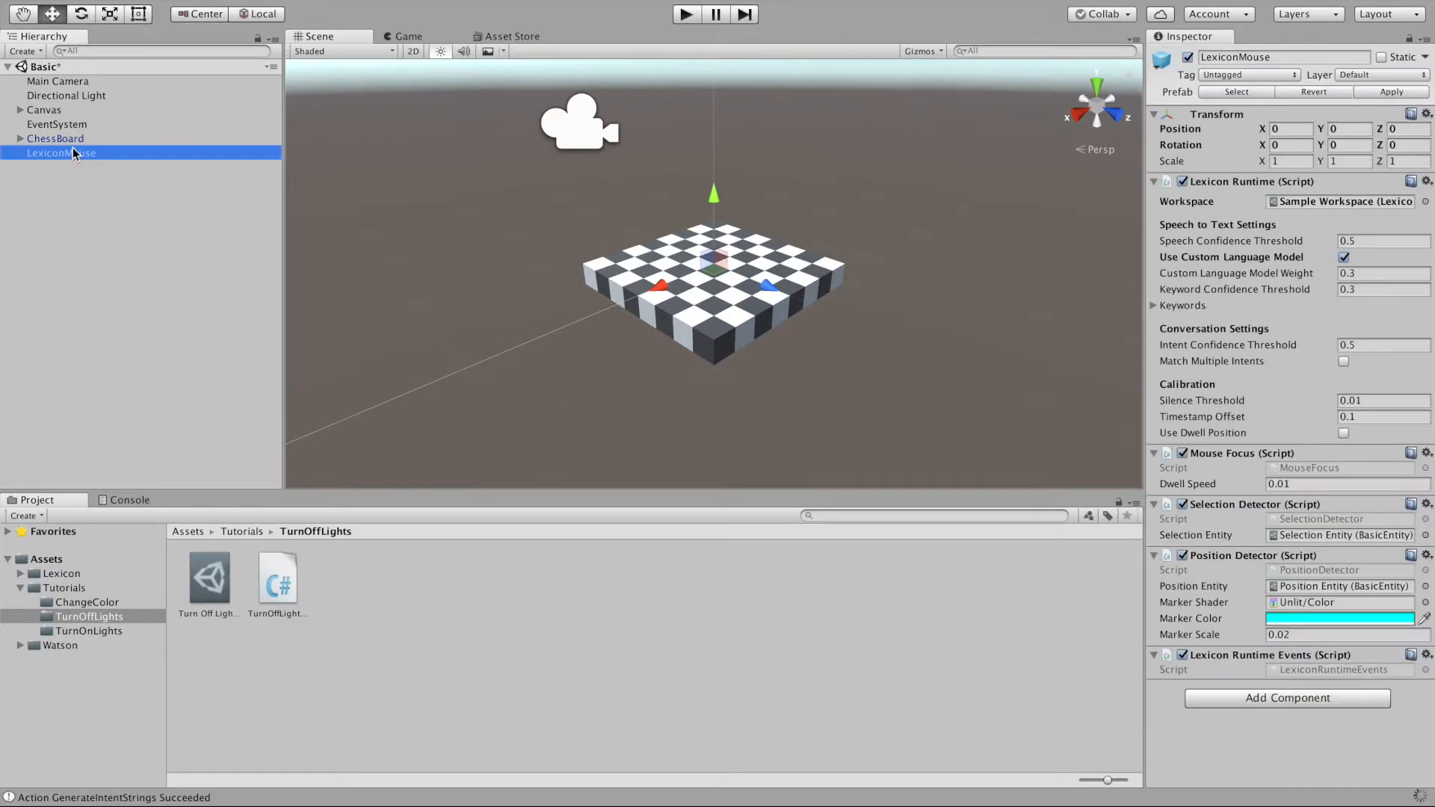
double_click(1308, 200)
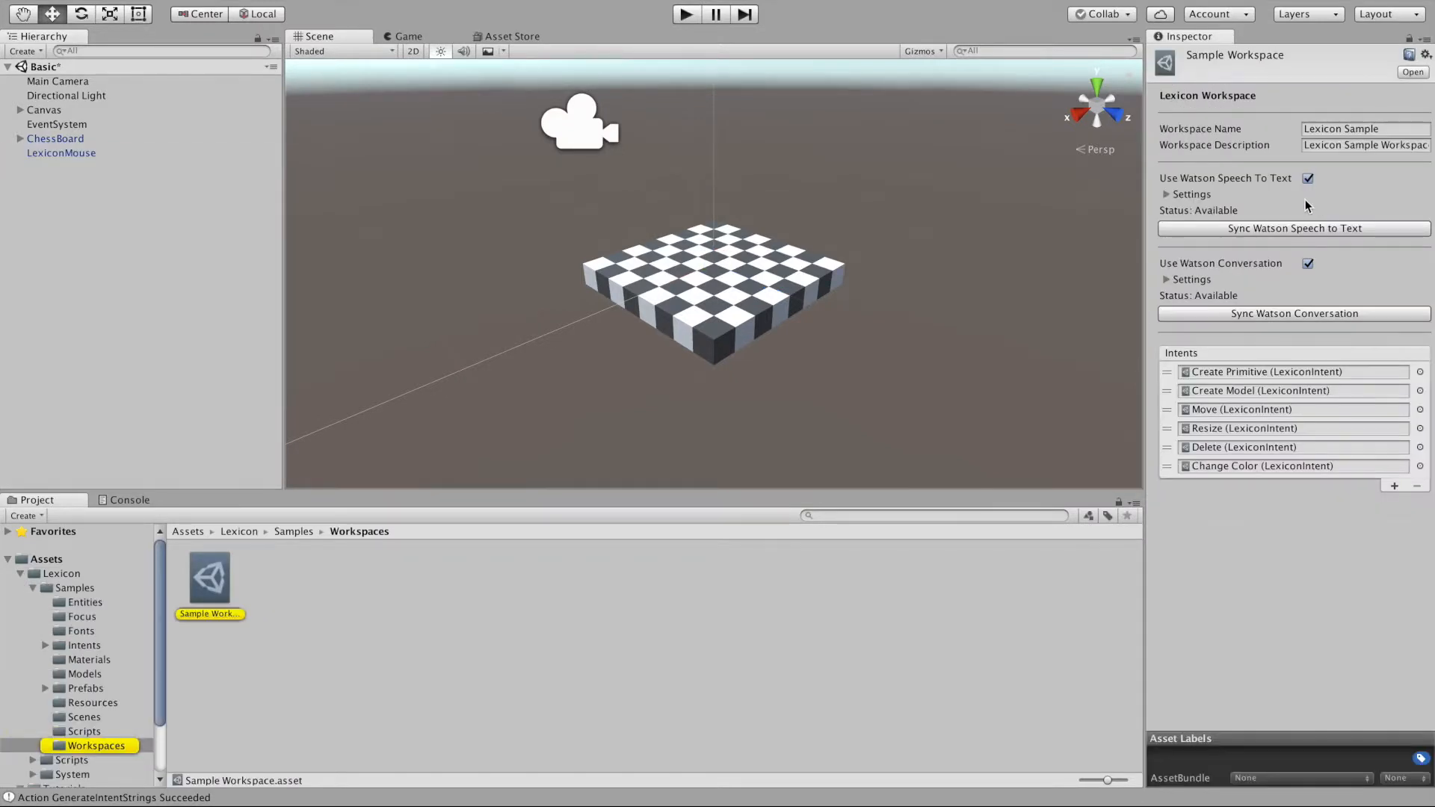
left_click(1395, 486)
left_click(1420, 484)
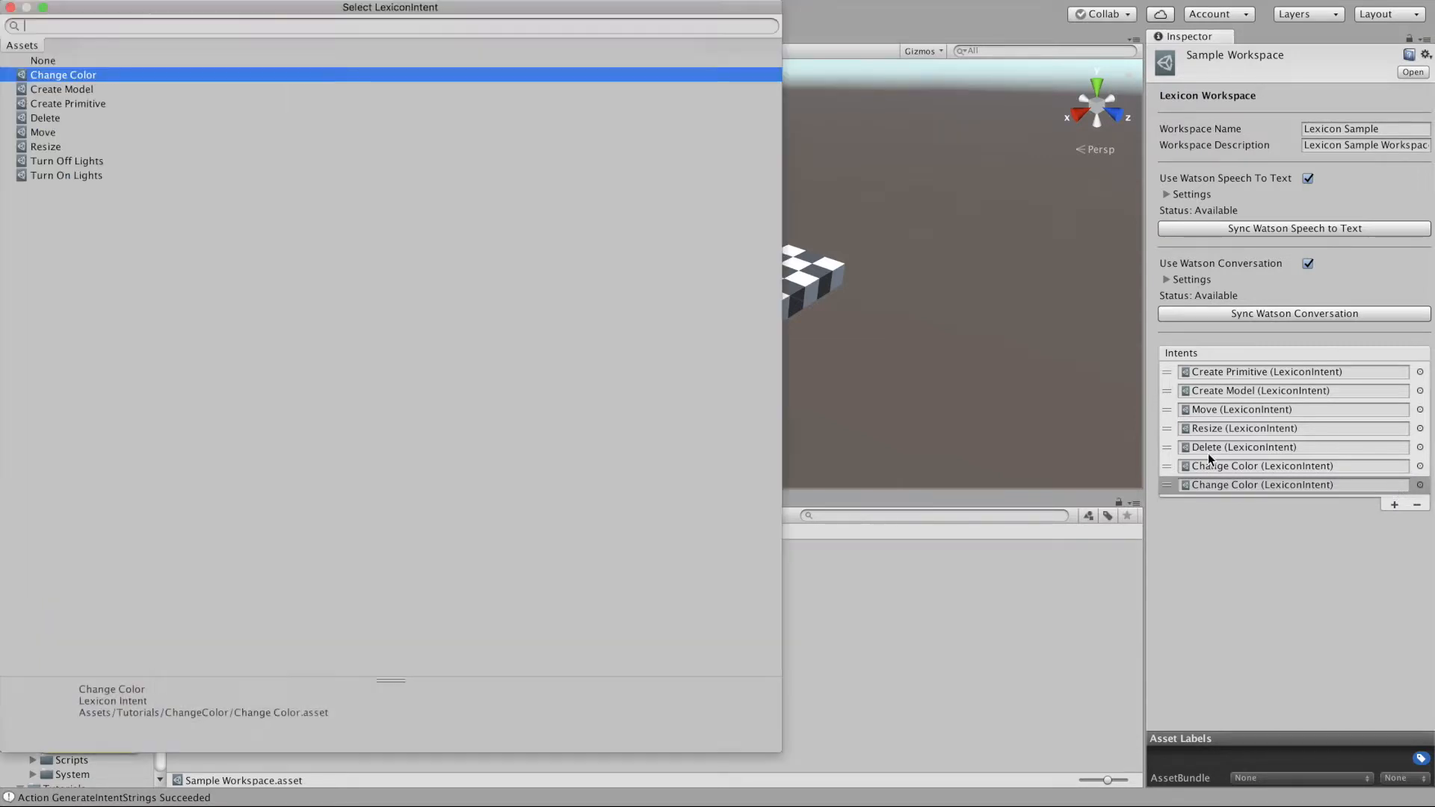
left_click(95, 177)
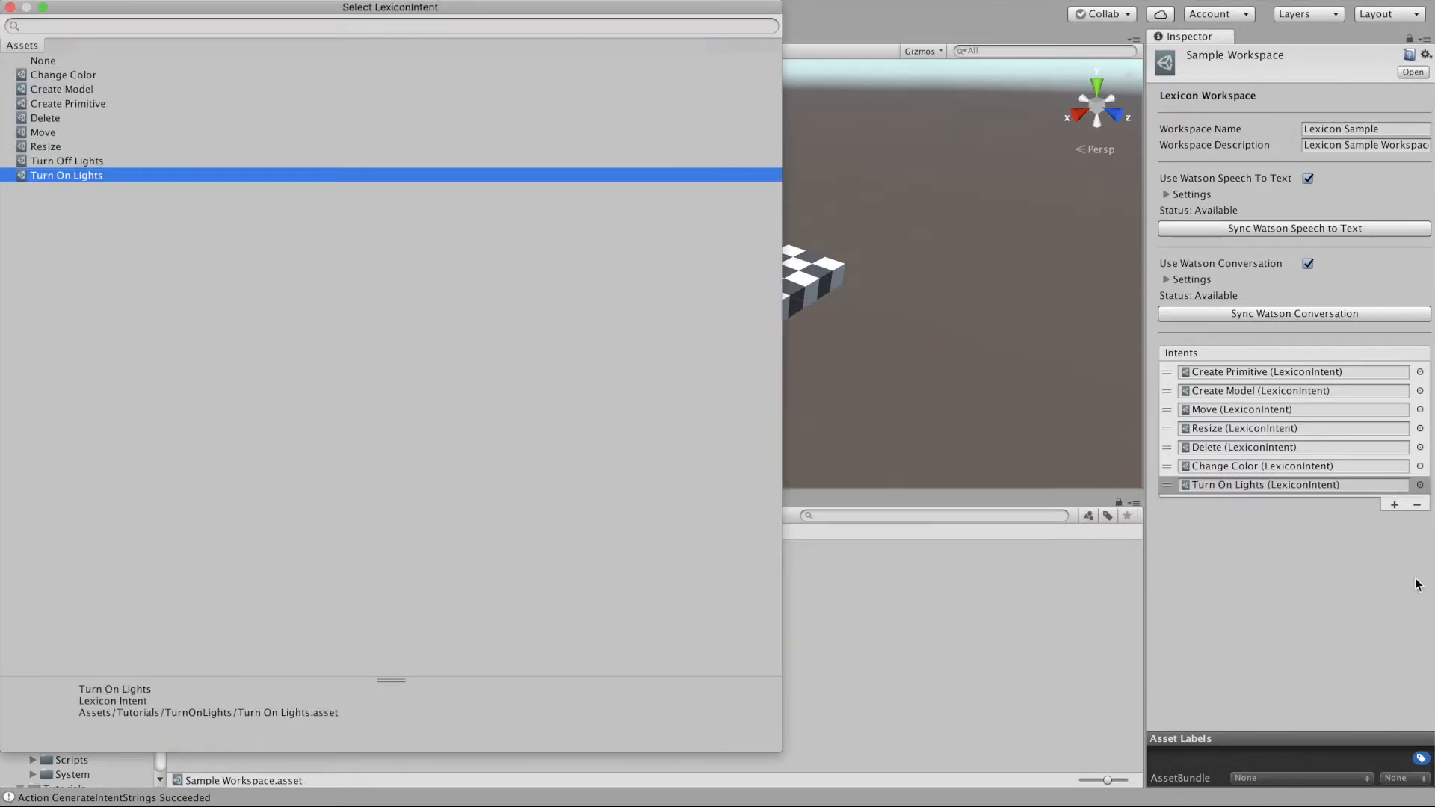
left_click(1392, 564)
Add the Turn Off Lights intent to the Sample Workspace's intents
left_click(1395, 504)
left_click(1420, 503)
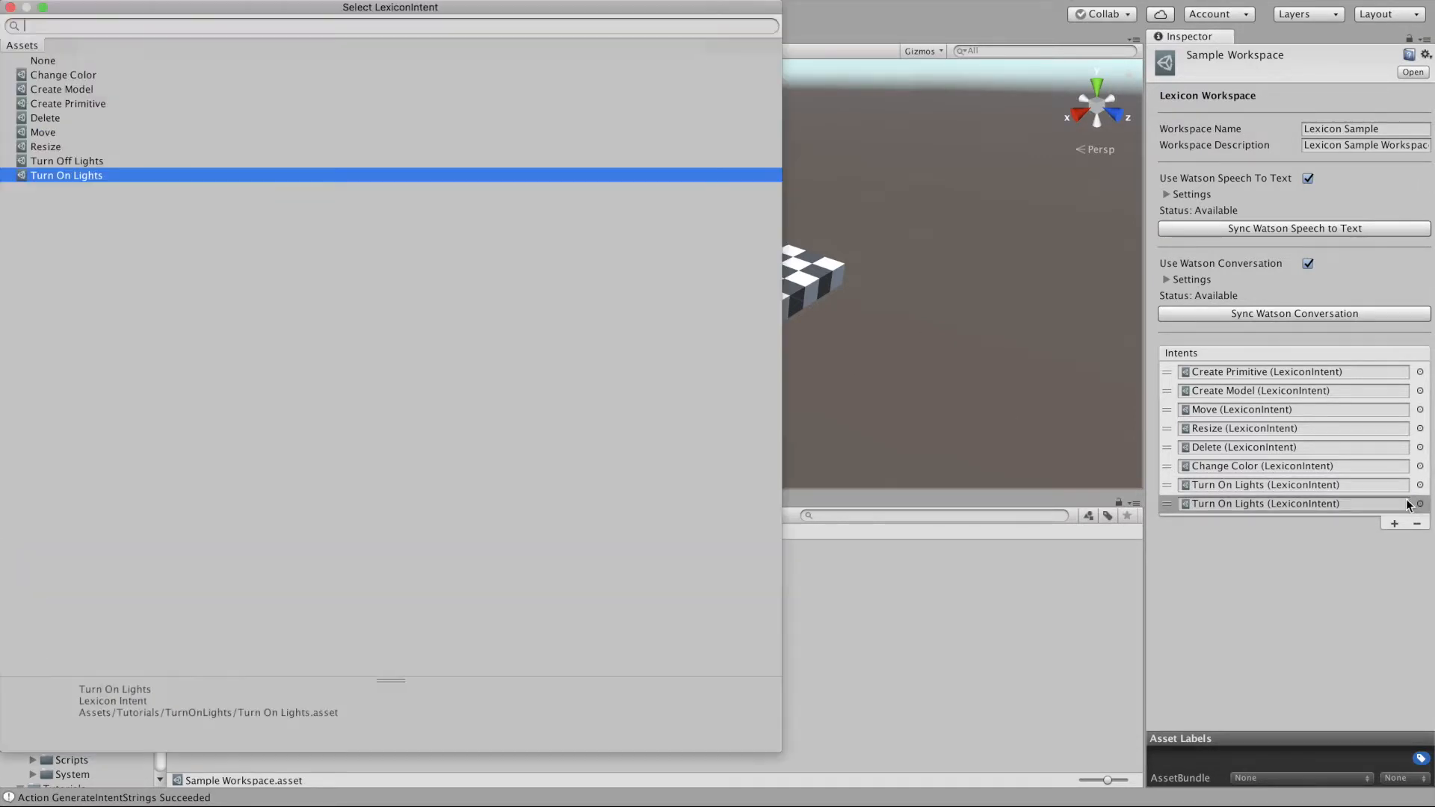
left_click(87, 161)
left_click(9, 7)
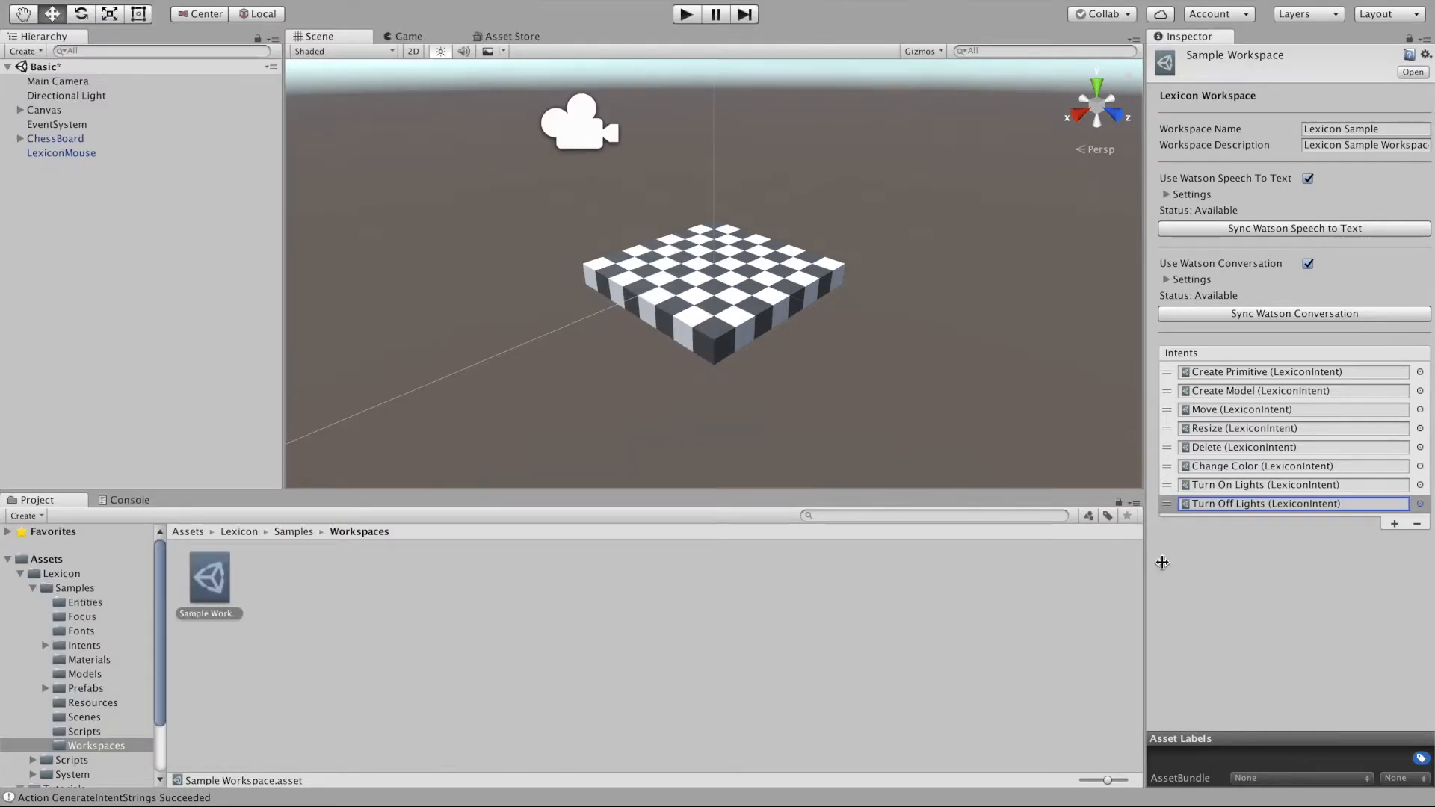
Sync the Sample Workspace with Watson Speech to Text and Watson Conversation
left_click(1253, 227)
left_click(1258, 314)
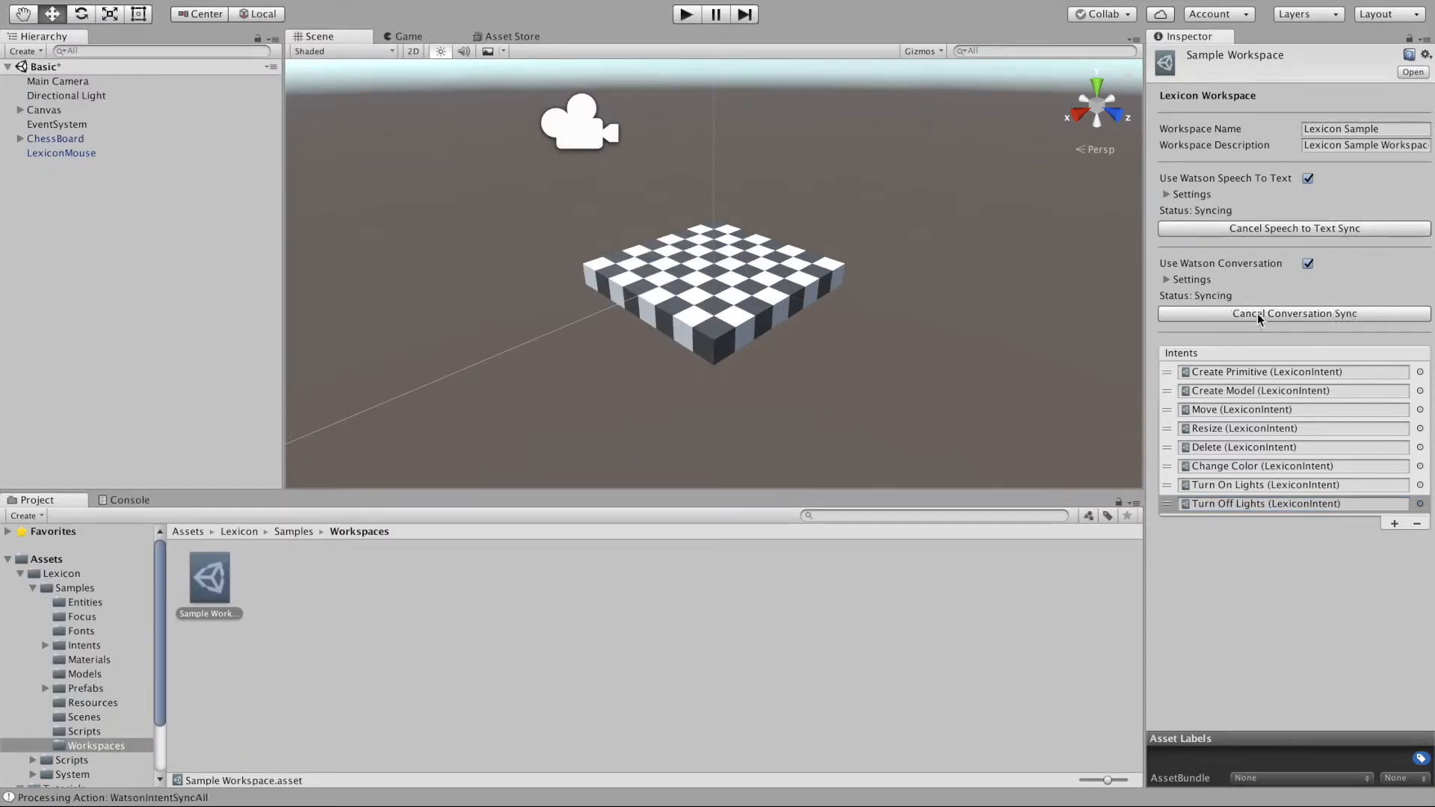
left_click(1007, 619)
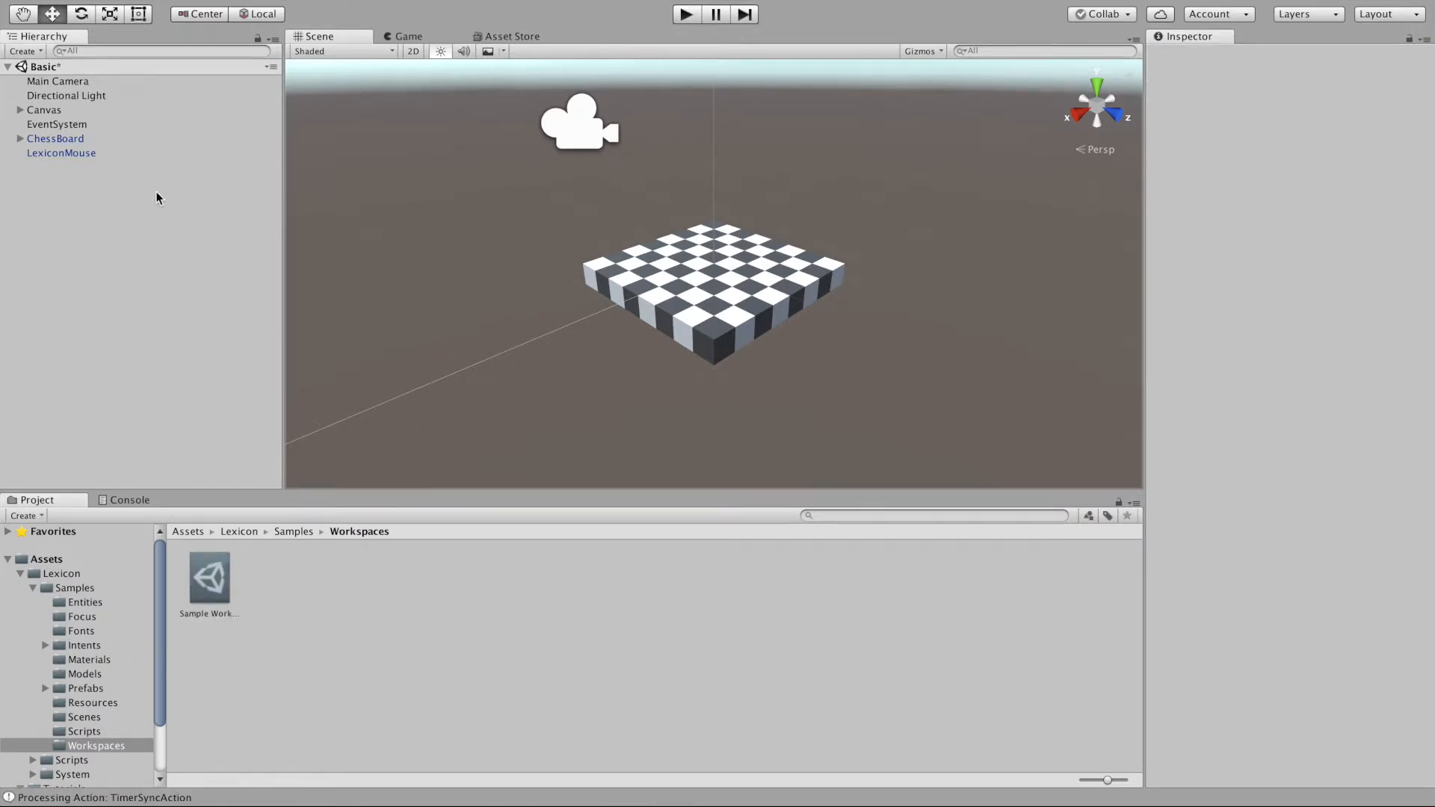
Create an empty game object in the scene and name it LightControl
right_click(82, 228)
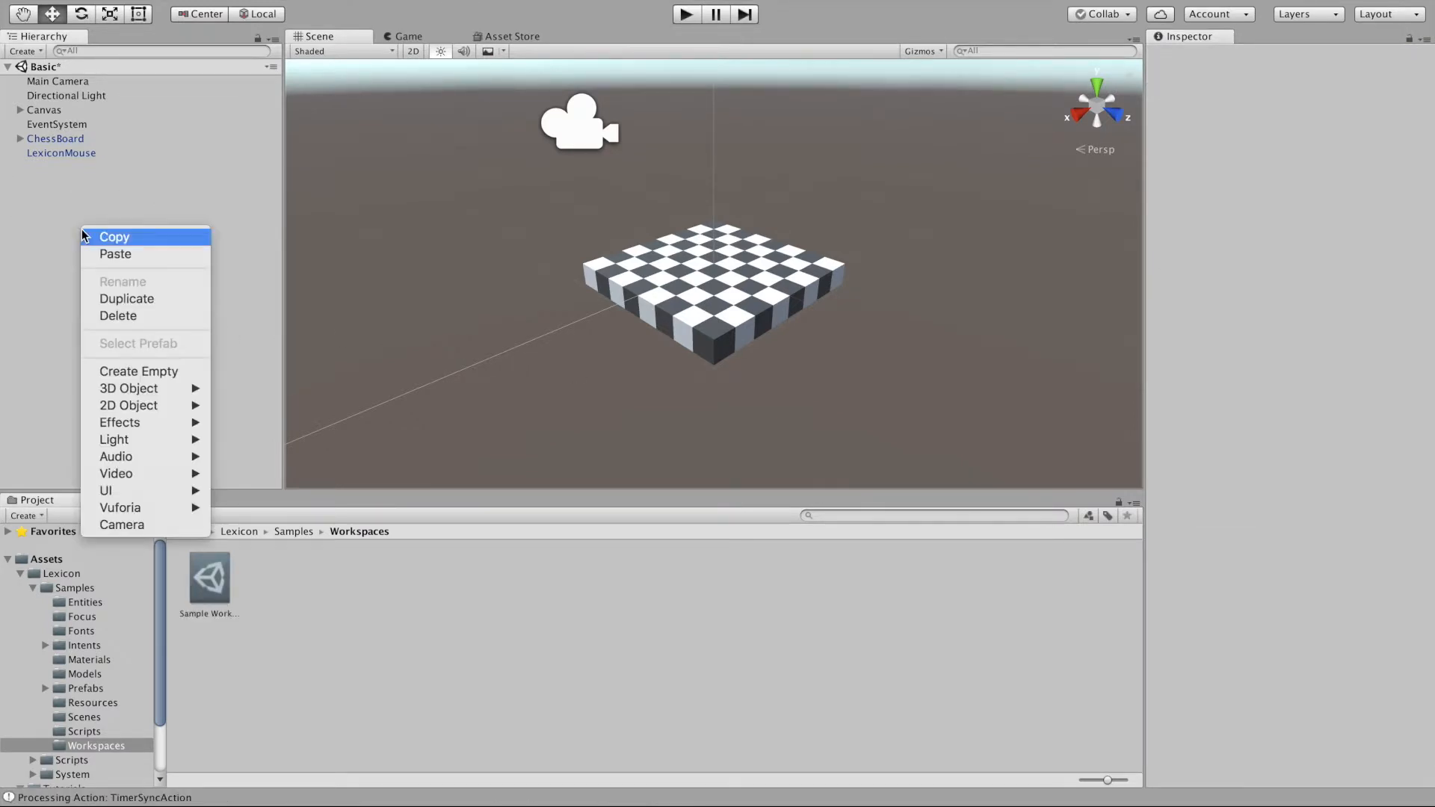
left_click(150, 372)
left_click(1275, 57)
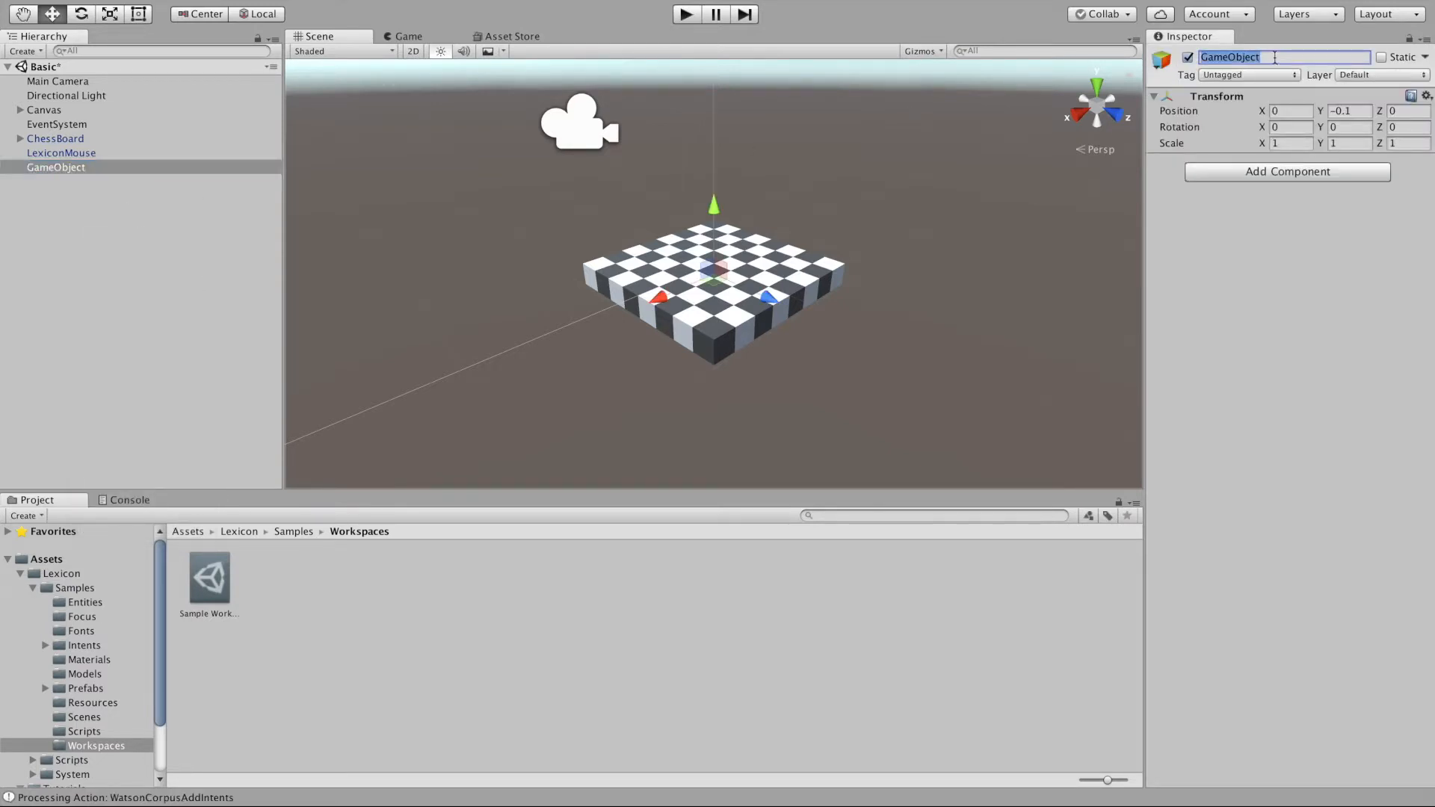
type("LightC")
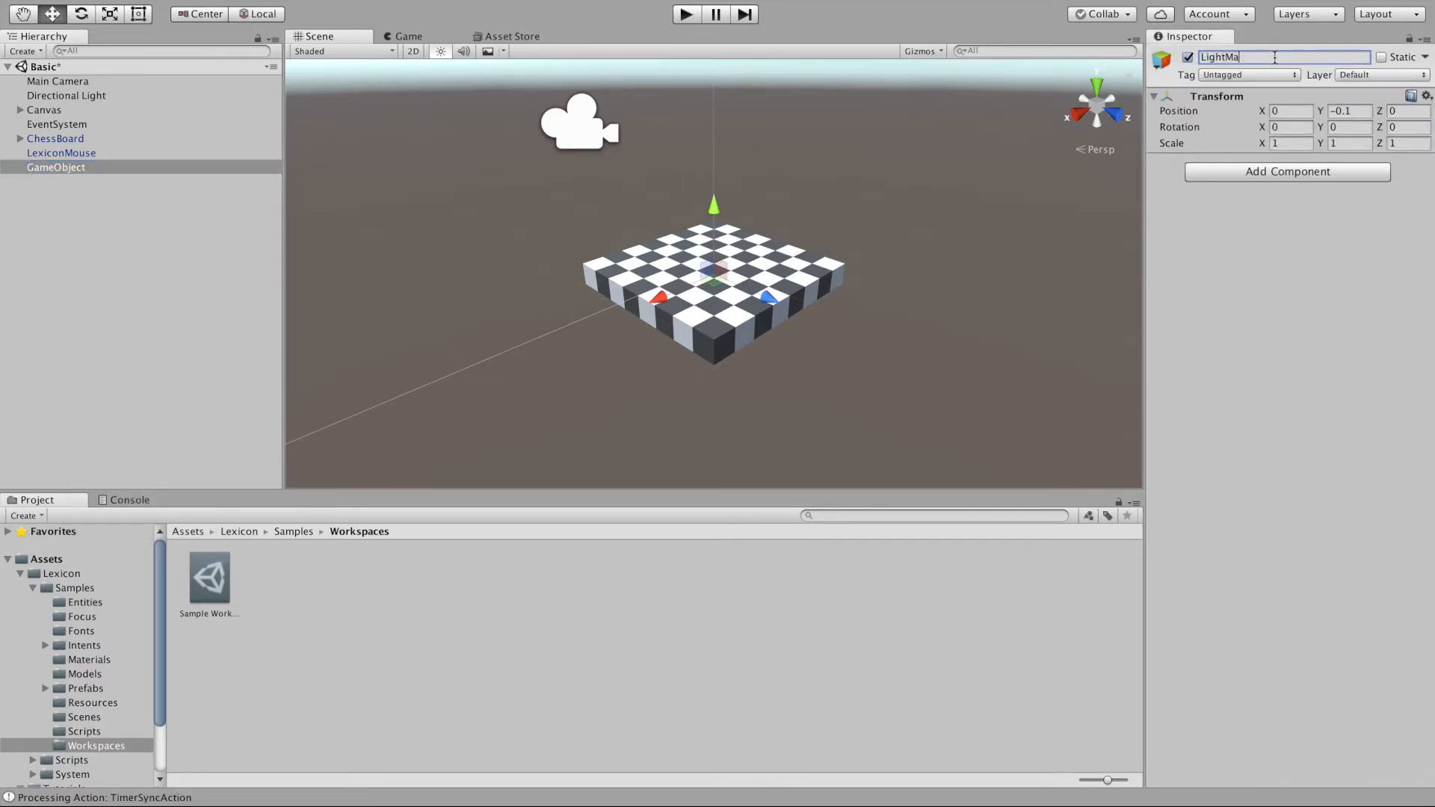
type("ontrol")
key("Return")
Add a Lexicon Intent Handler component to the LightControl object
left_click(1275, 174)
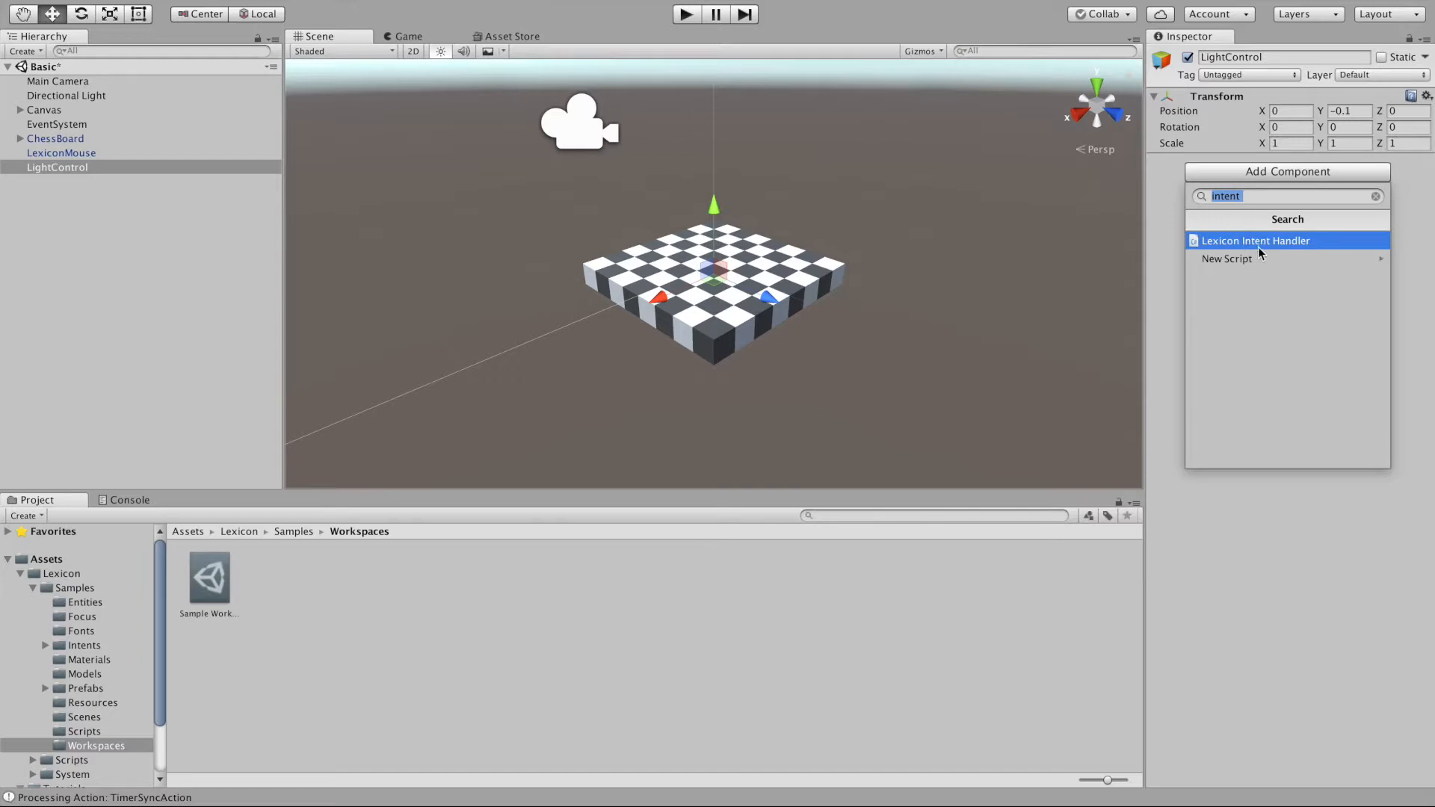
type("inter")
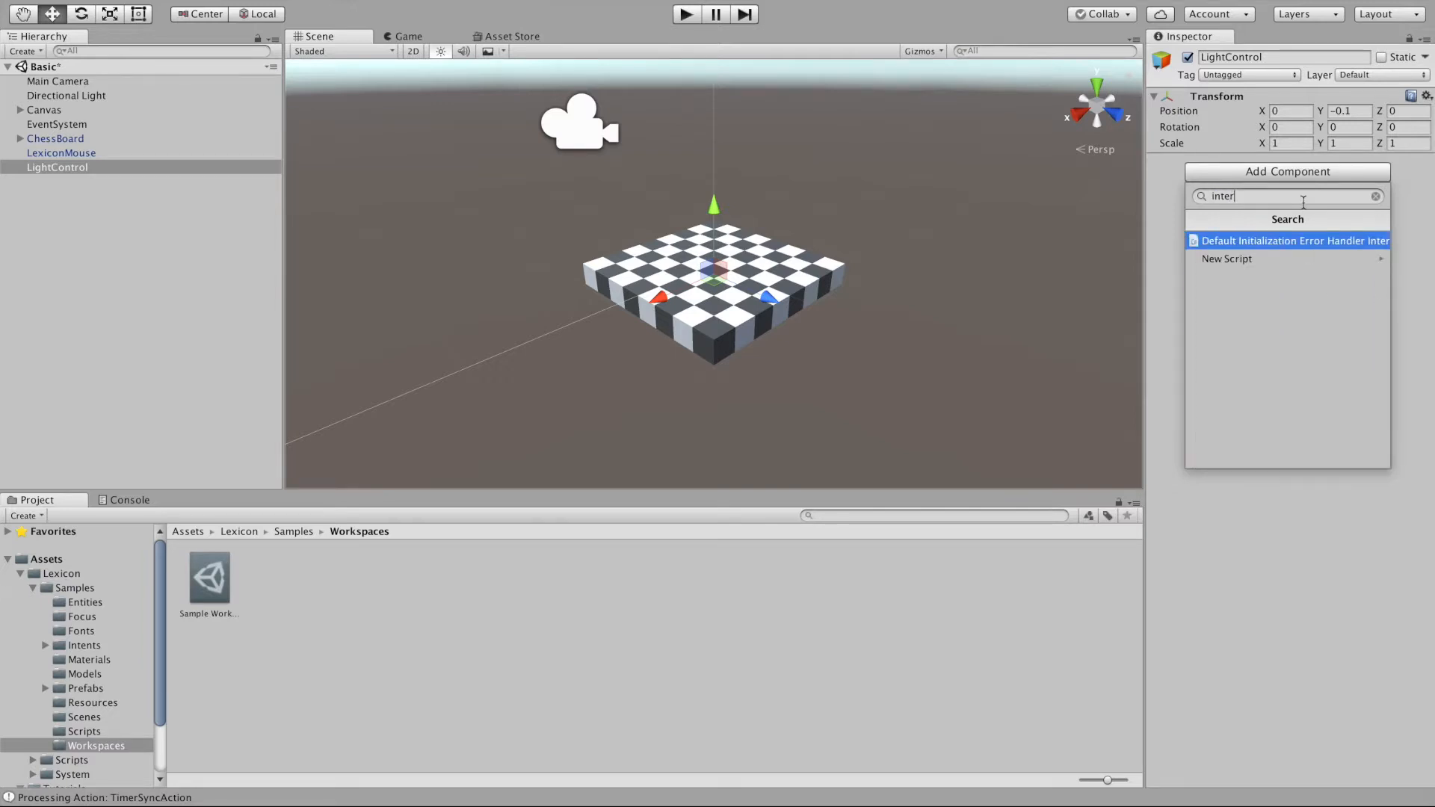
key("BackSpace")
type("nt")
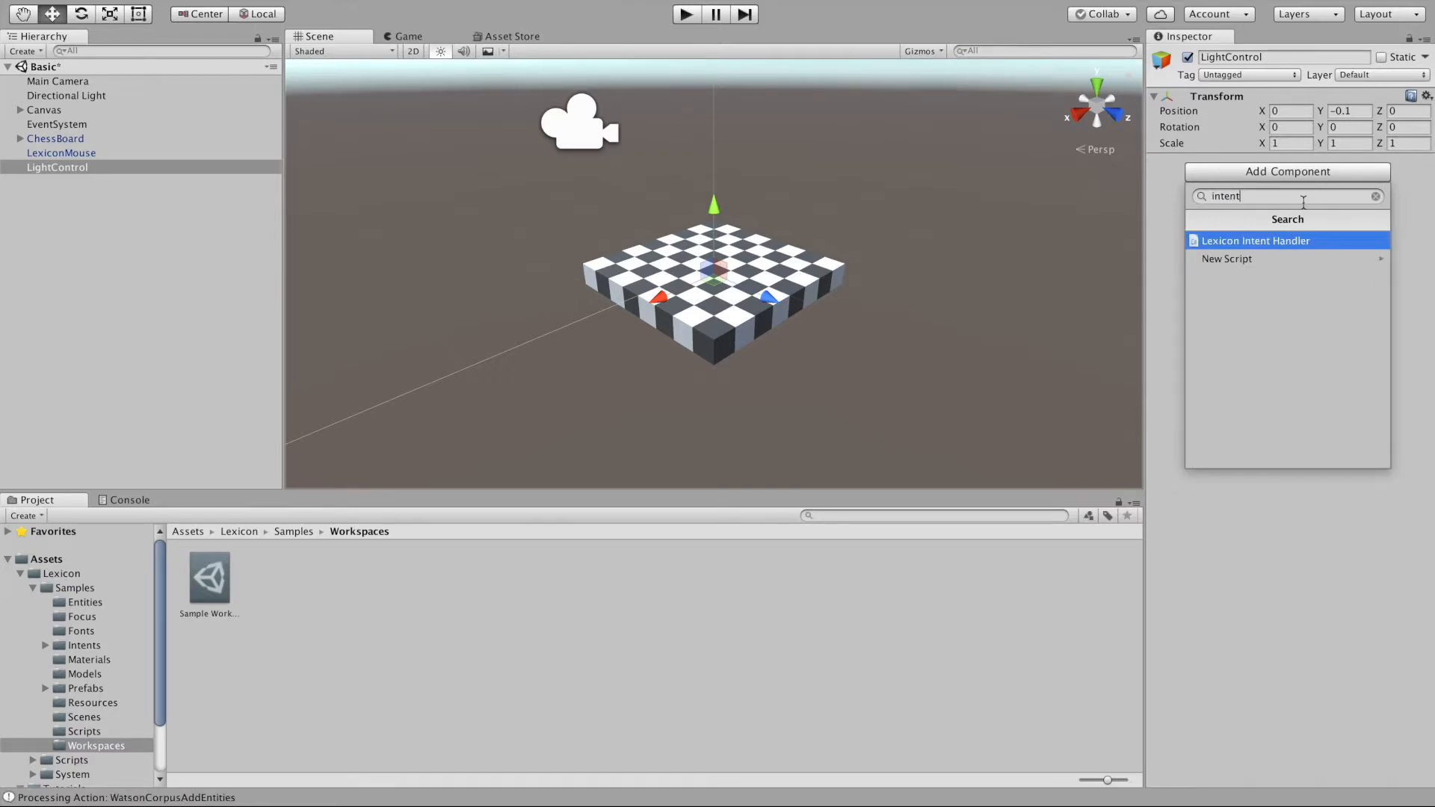
left_click(1309, 238)
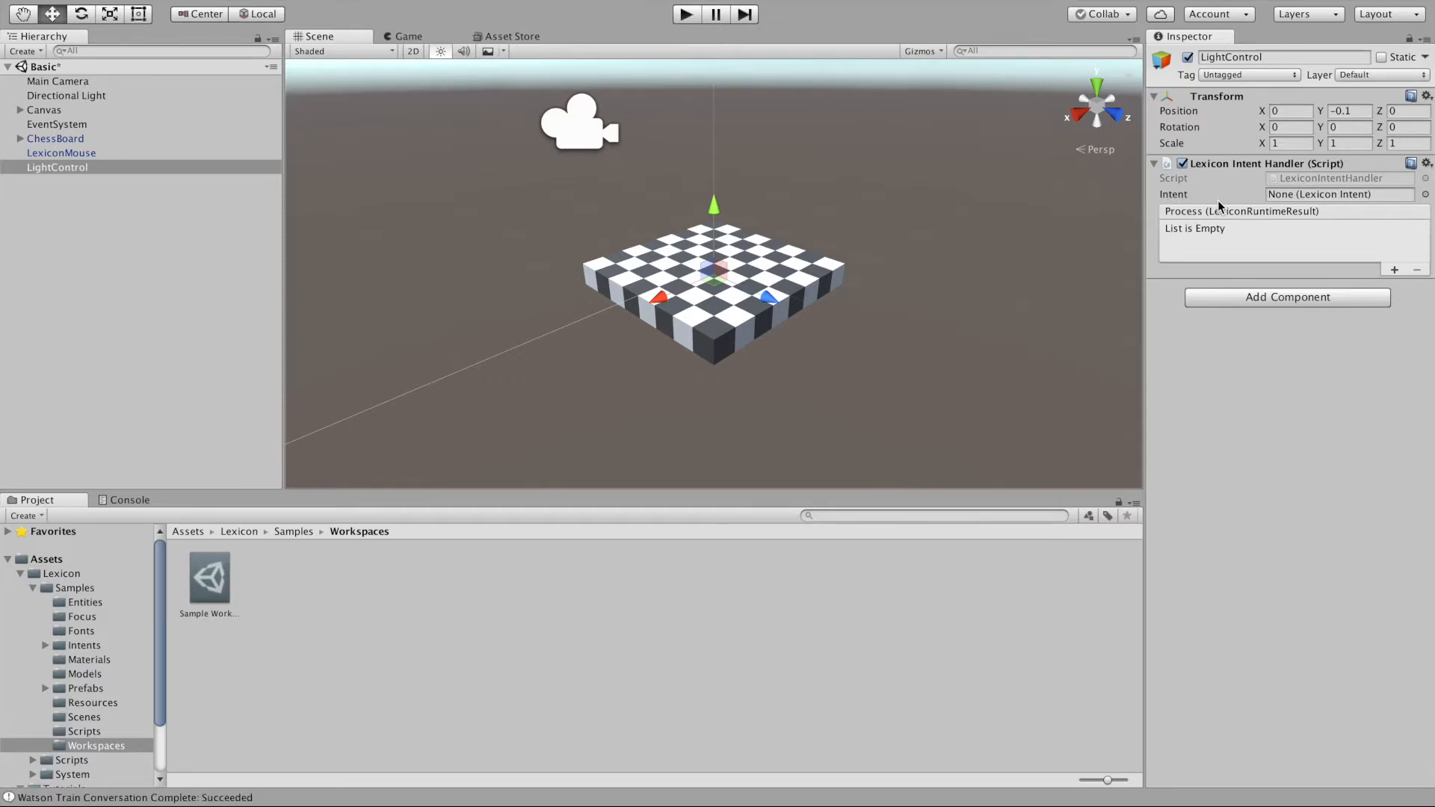
Assign the Turn On Lights intent to LightControl's Lexicon Intent Handler
left_click(1425, 194)
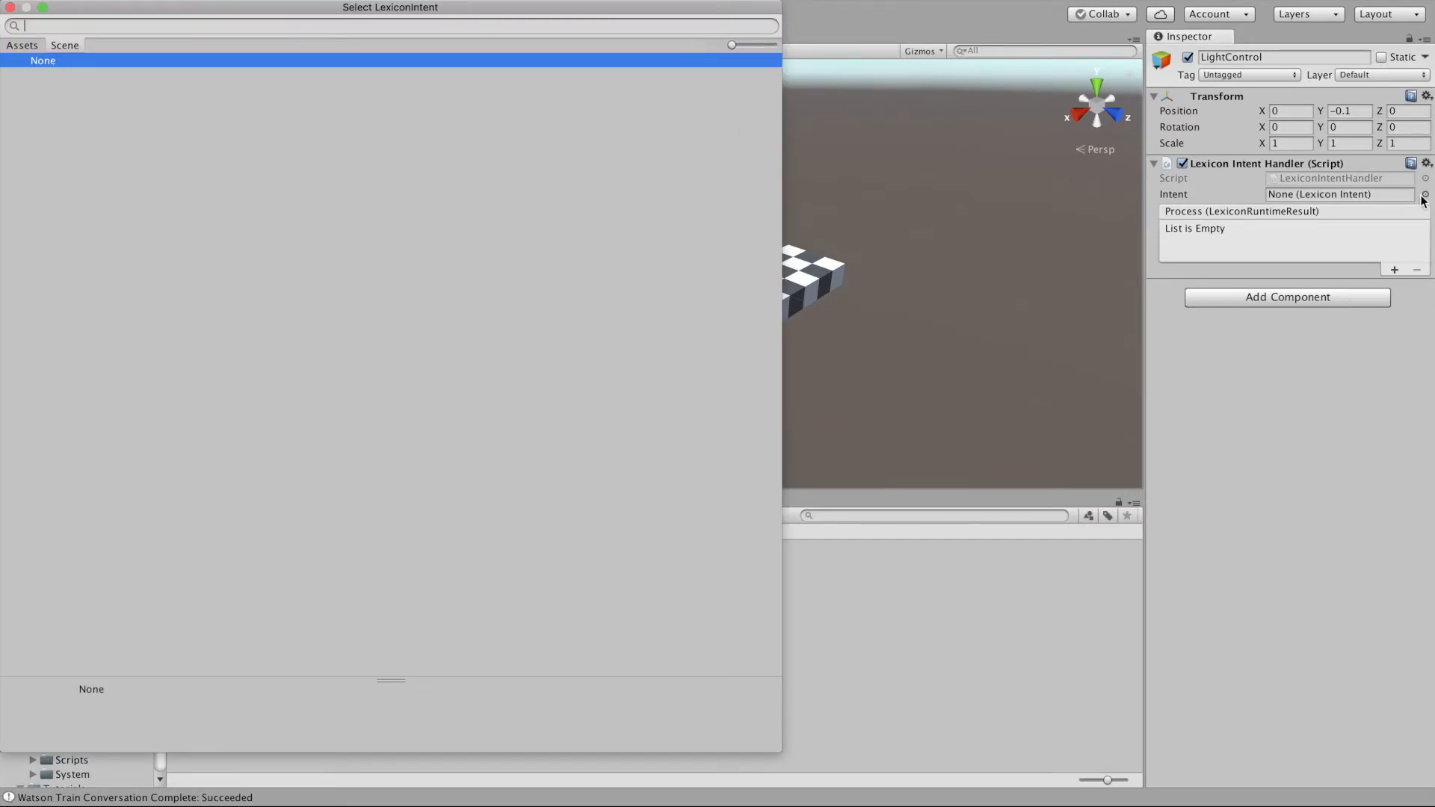
left_click(26, 49)
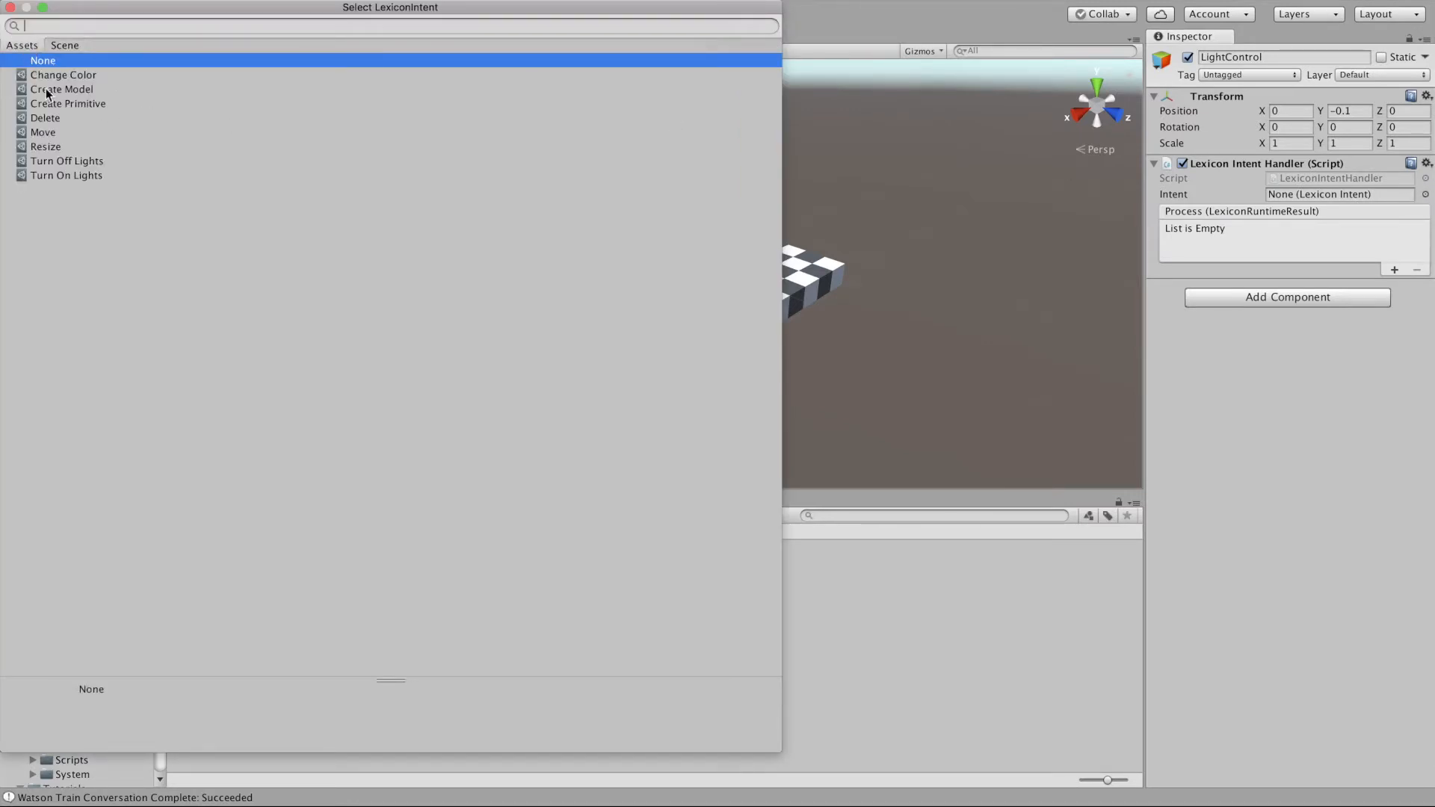
left_click(76, 175)
left_click(9, 7)
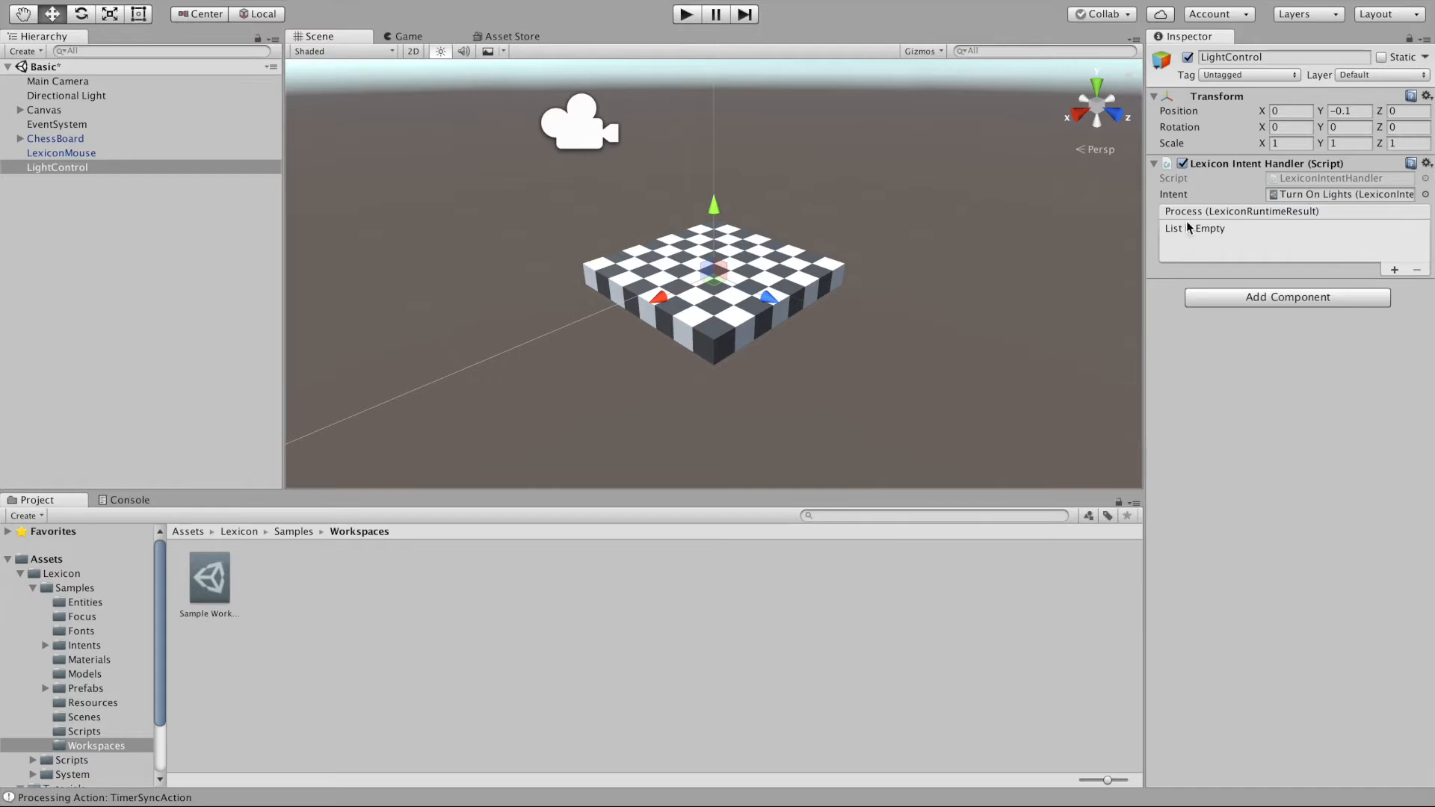
Add a Process event to the Turn On Lights handler that sets the Directional Light's Light.enabled to true
left_click(1395, 270)
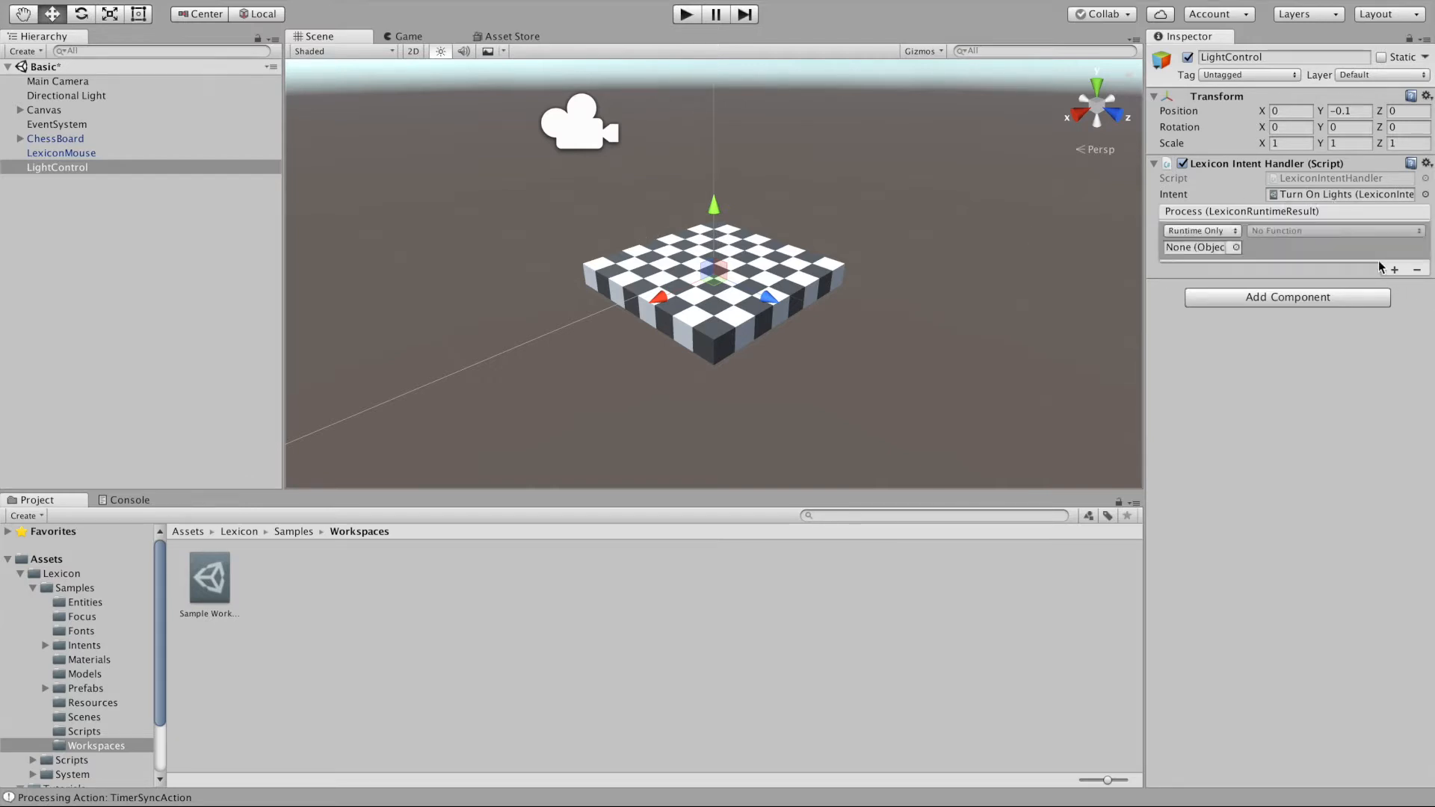
left_click_drag(69, 93, 1195, 250)
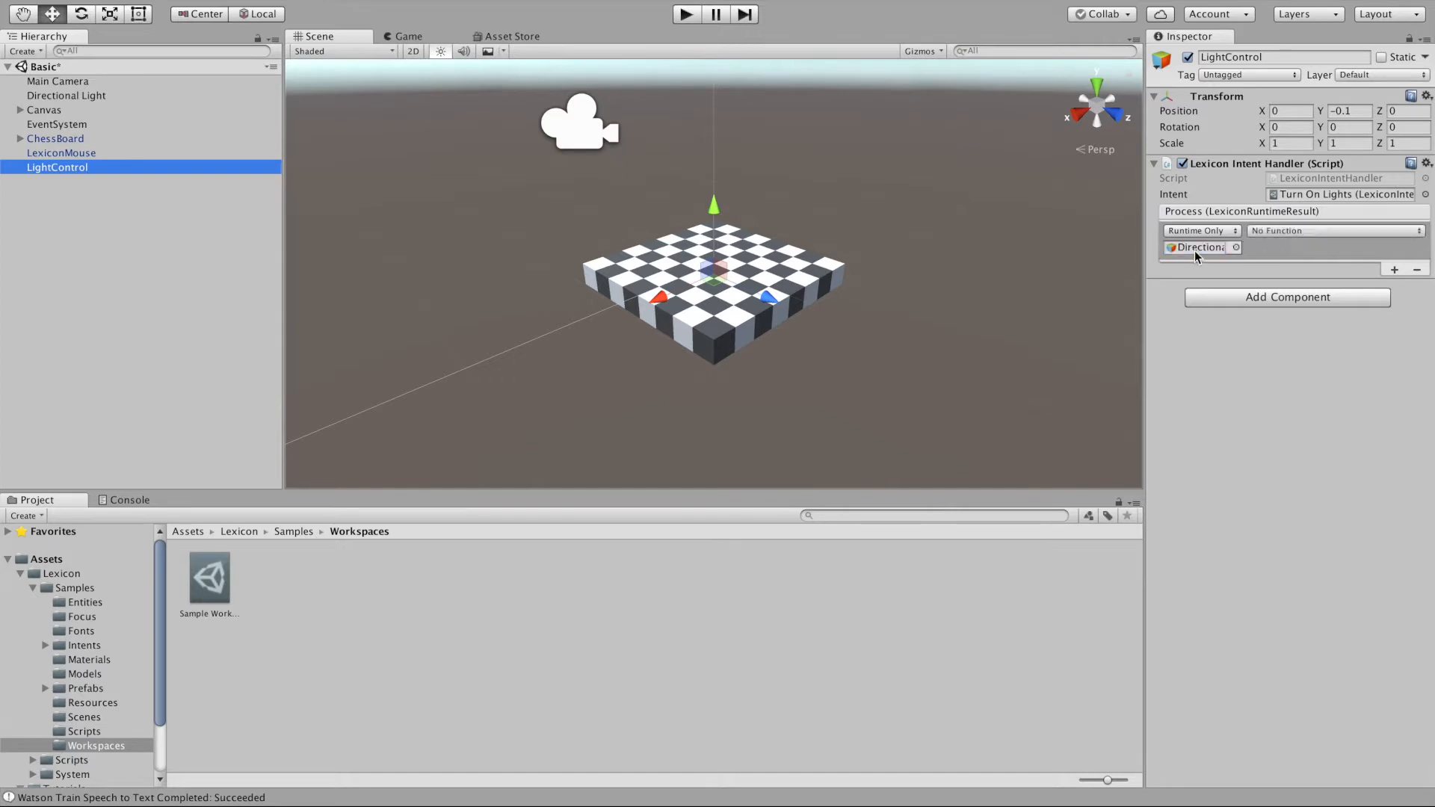
left_click(1304, 230)
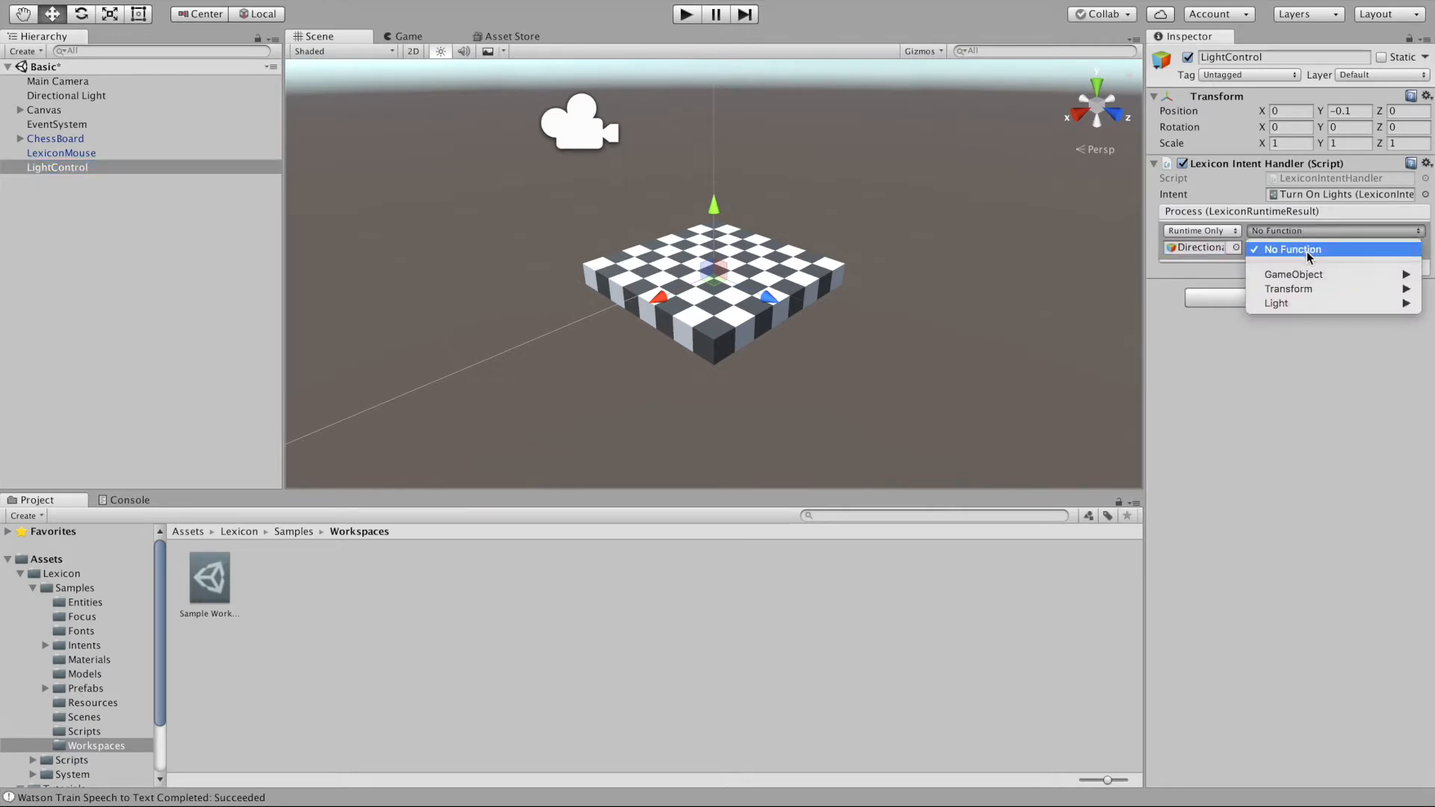
mouse_move(1311, 301)
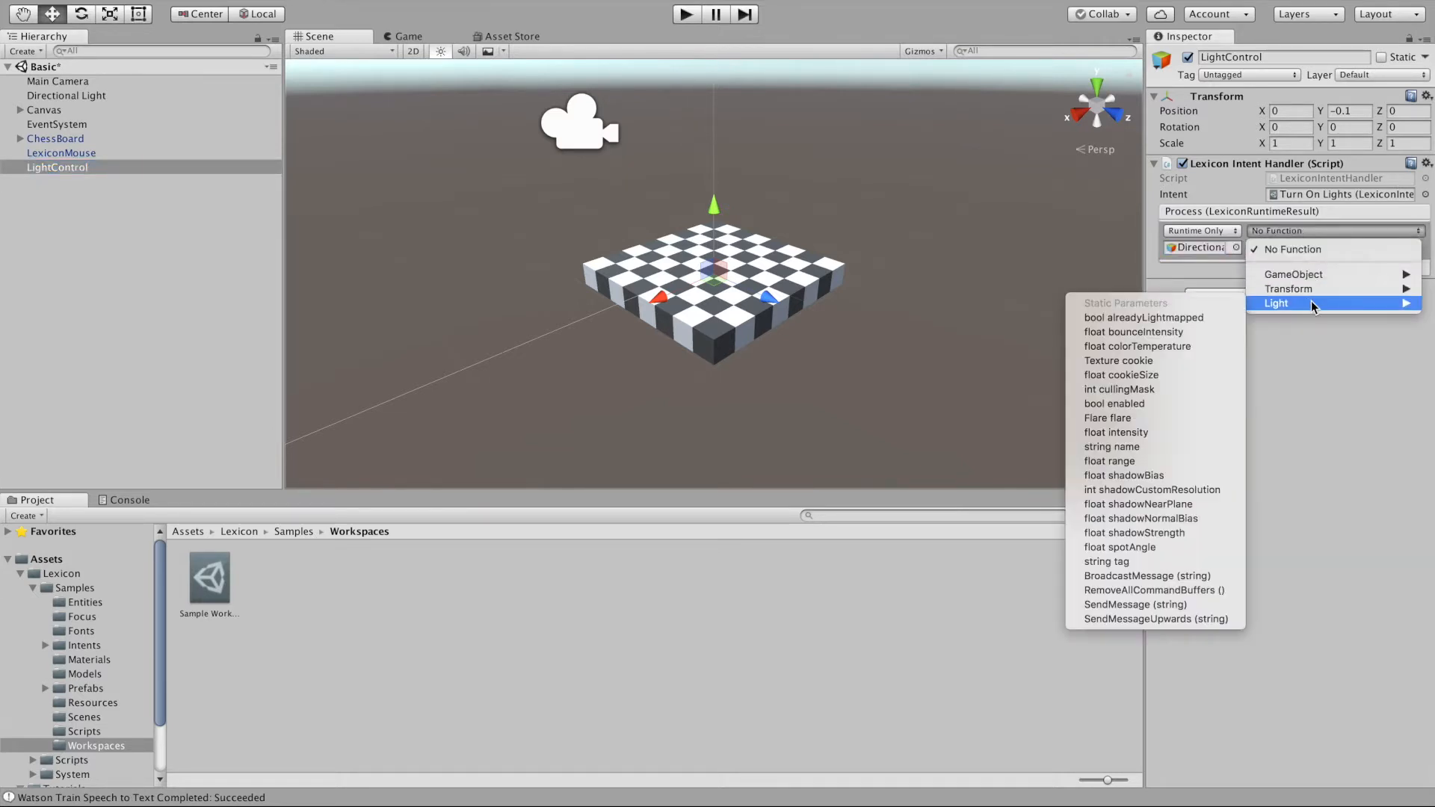
left_click(1190, 402)
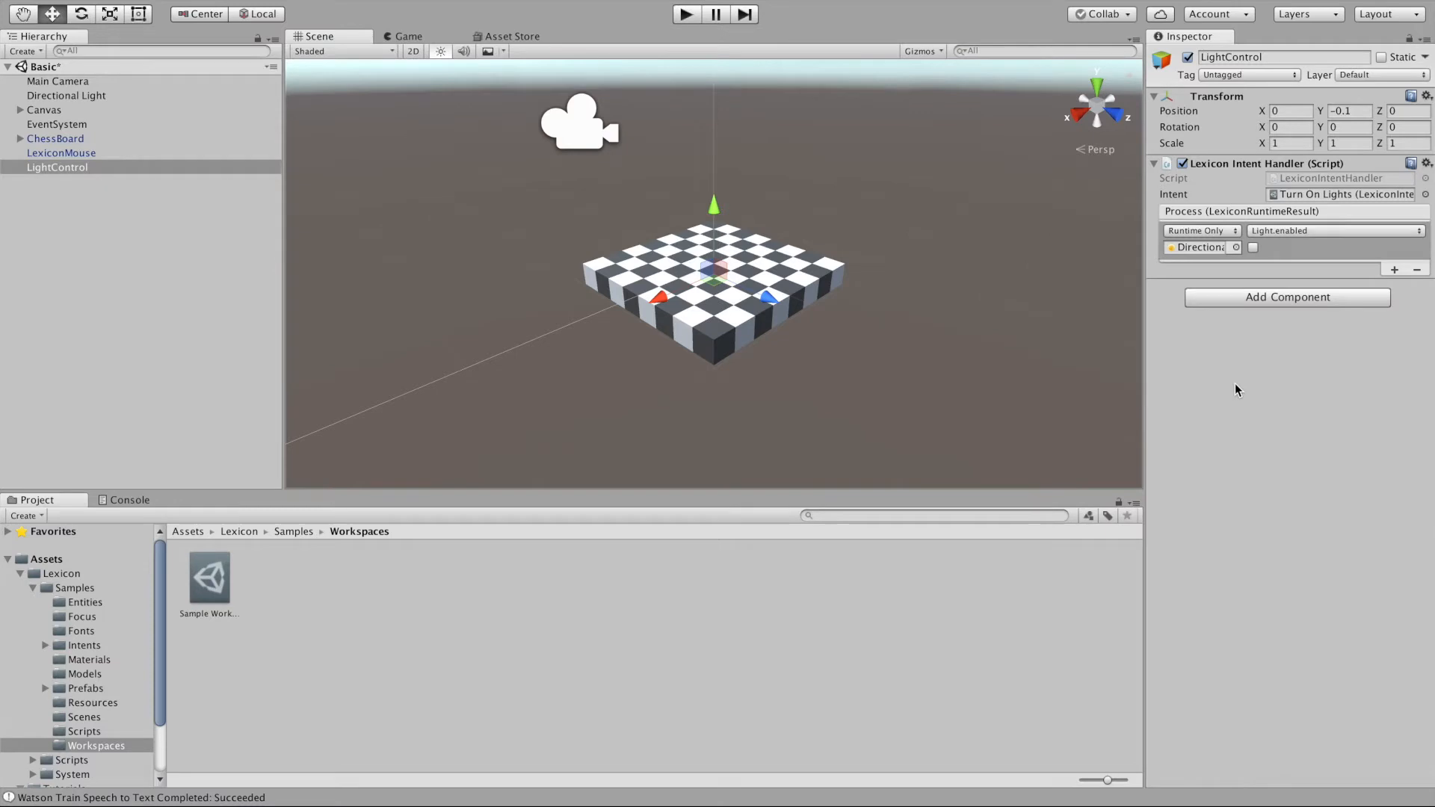
Add a second Lexicon Intent Handler to LightControl and assign the Turn Off Lights intent to it
left_click(1303, 299)
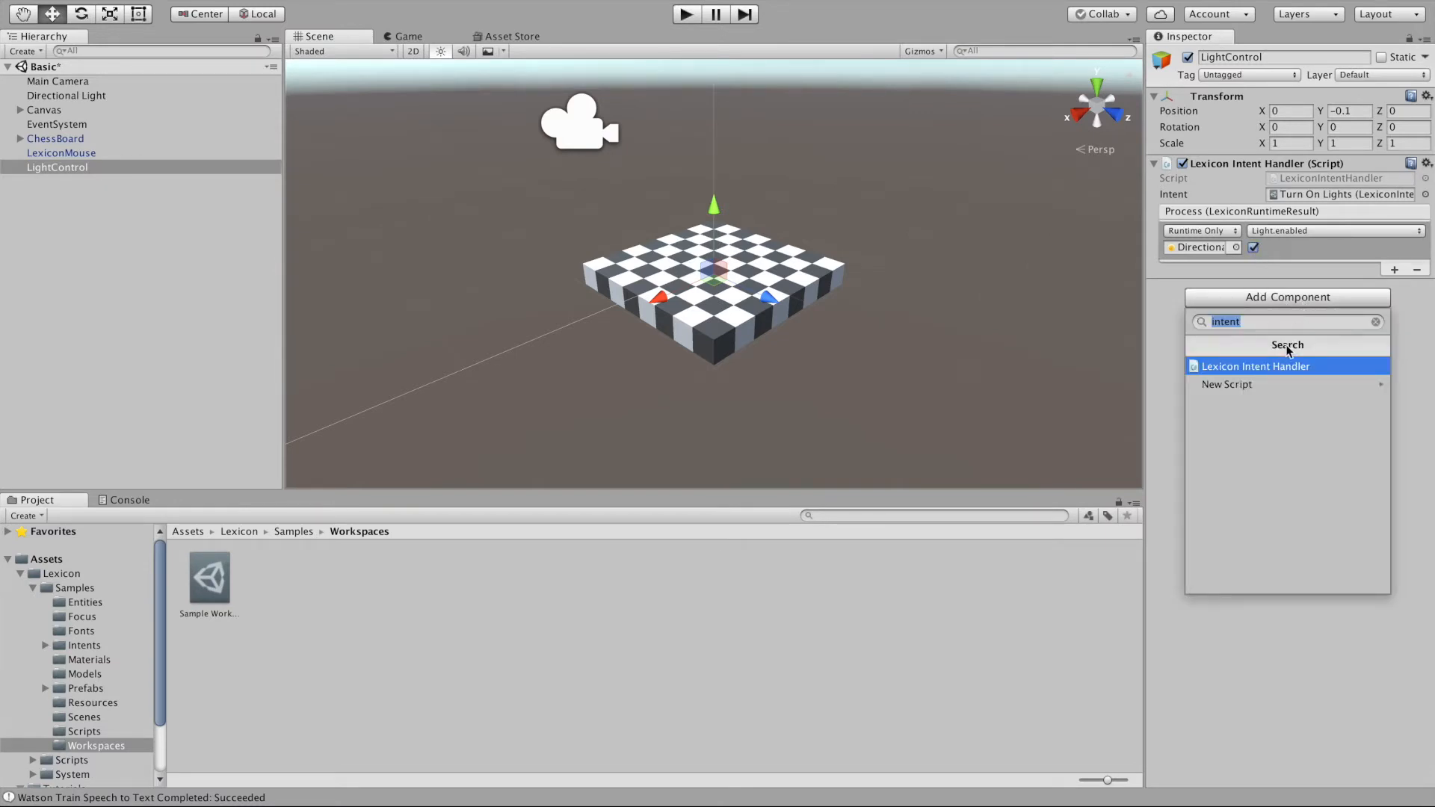
left_click(1307, 369)
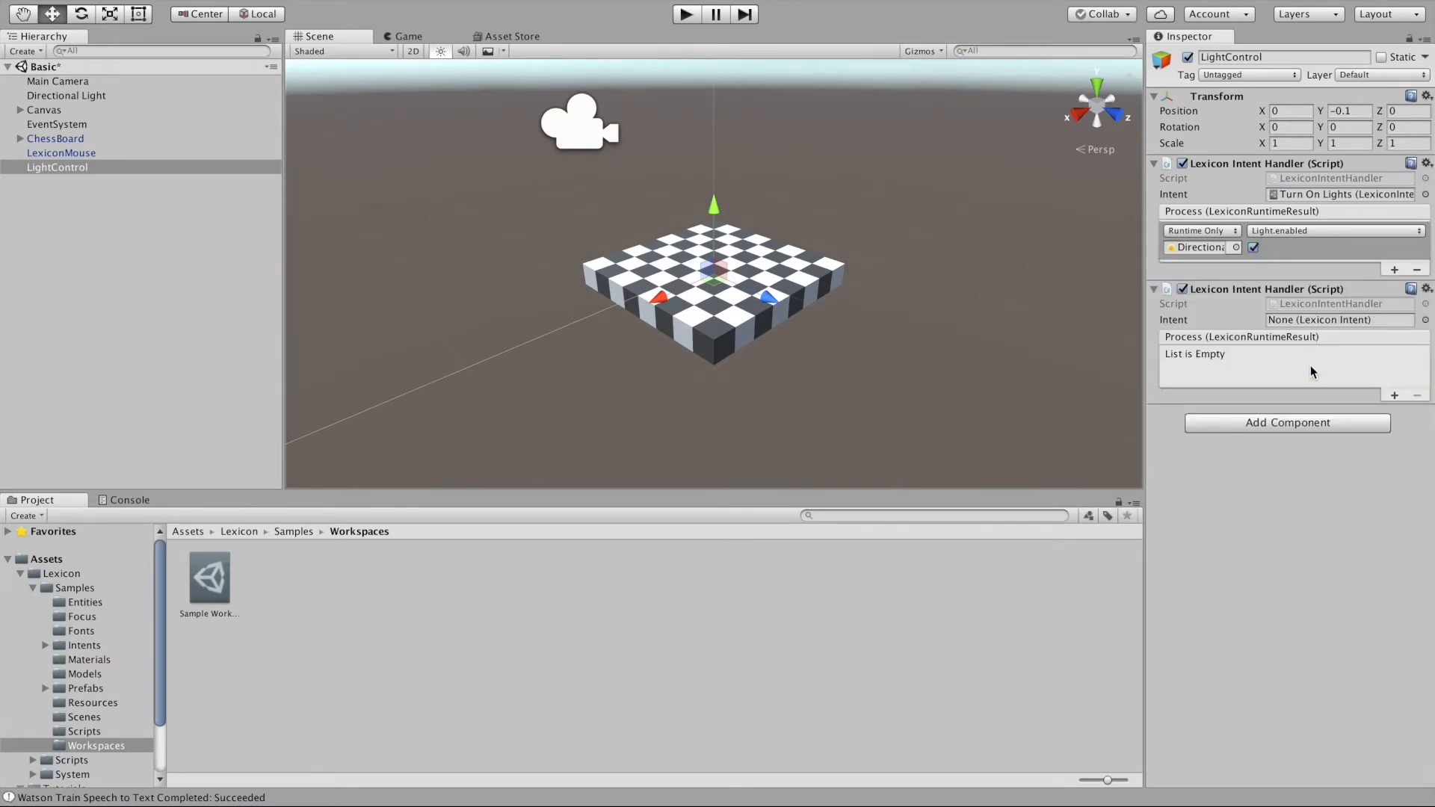
left_click(1426, 319)
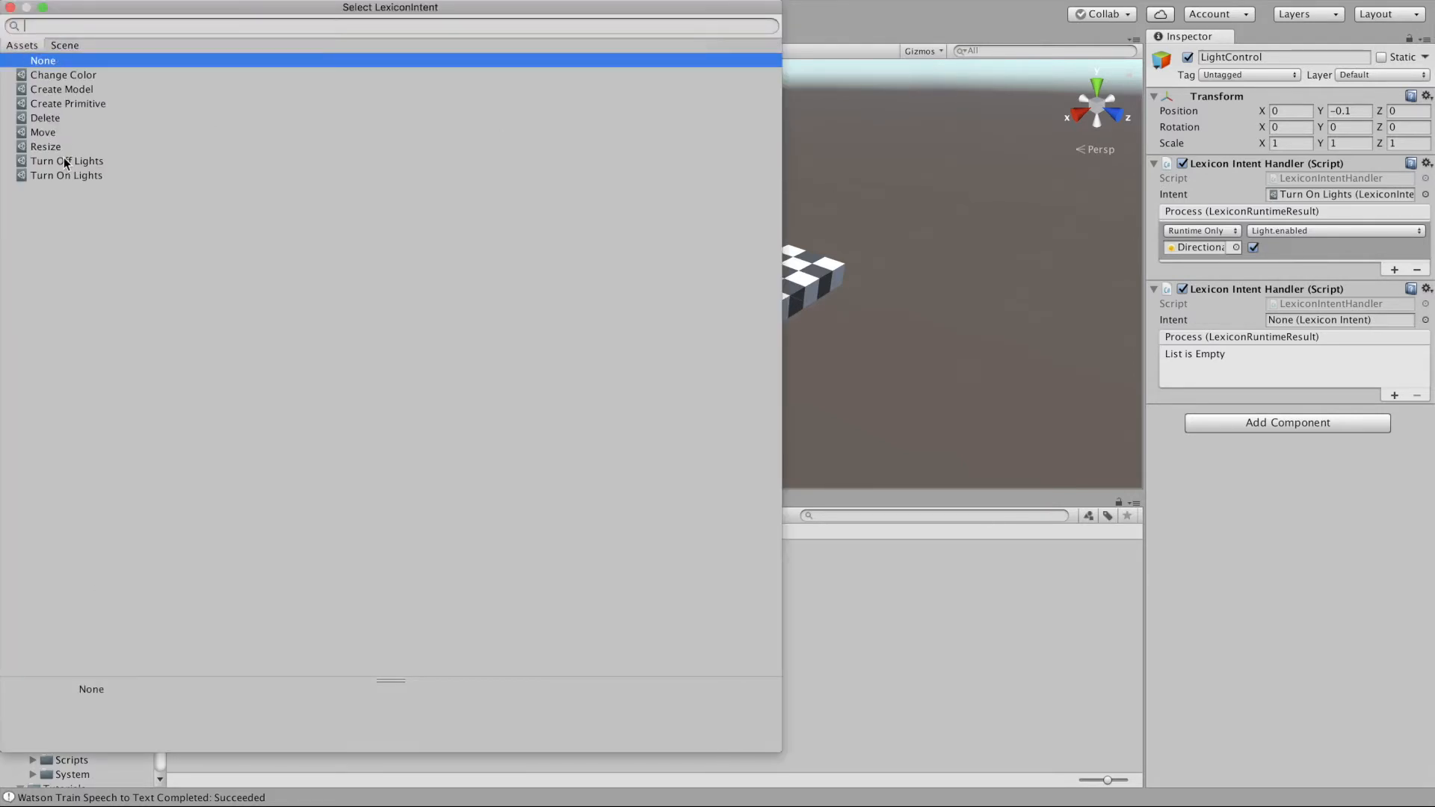
left_click(75, 162)
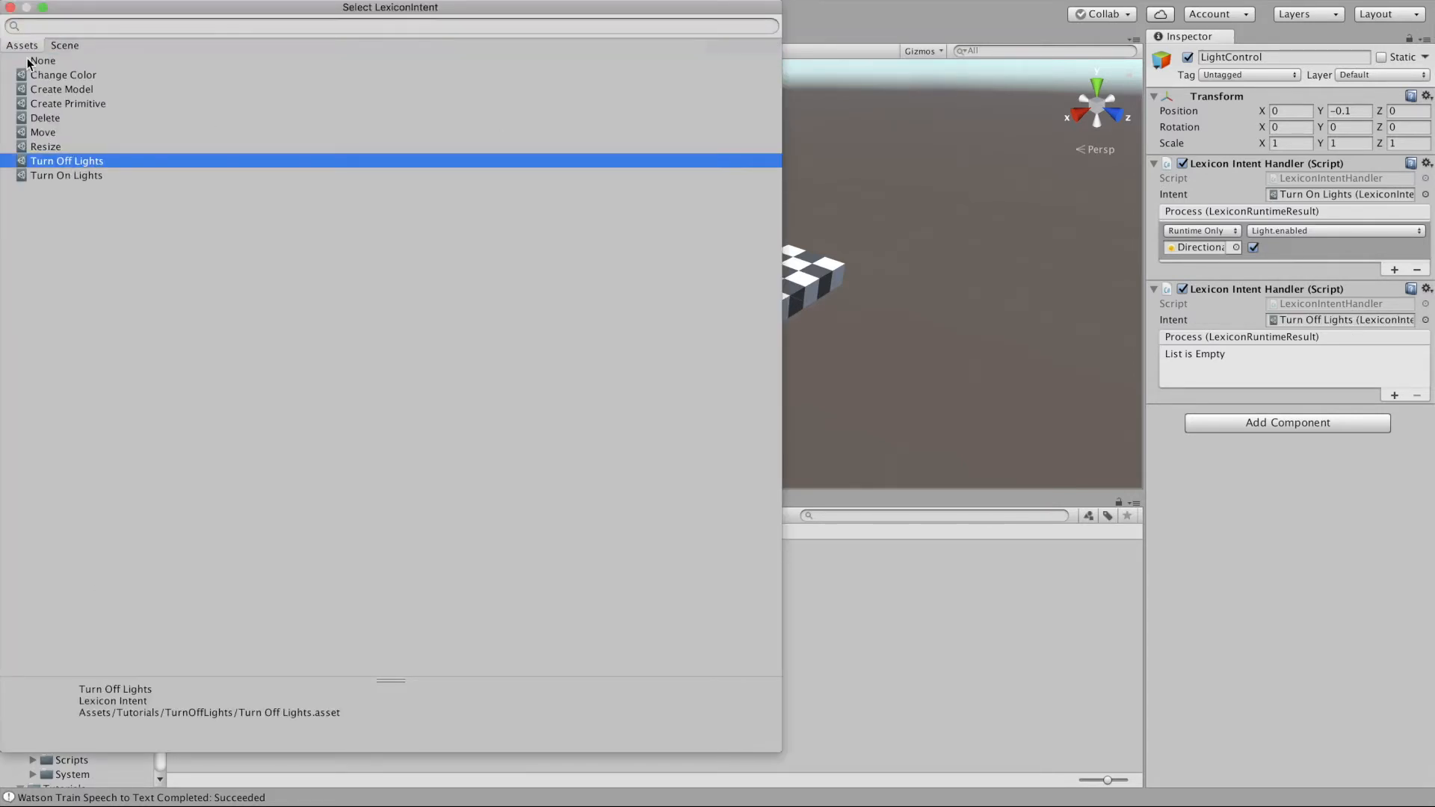
left_click(11, 7)
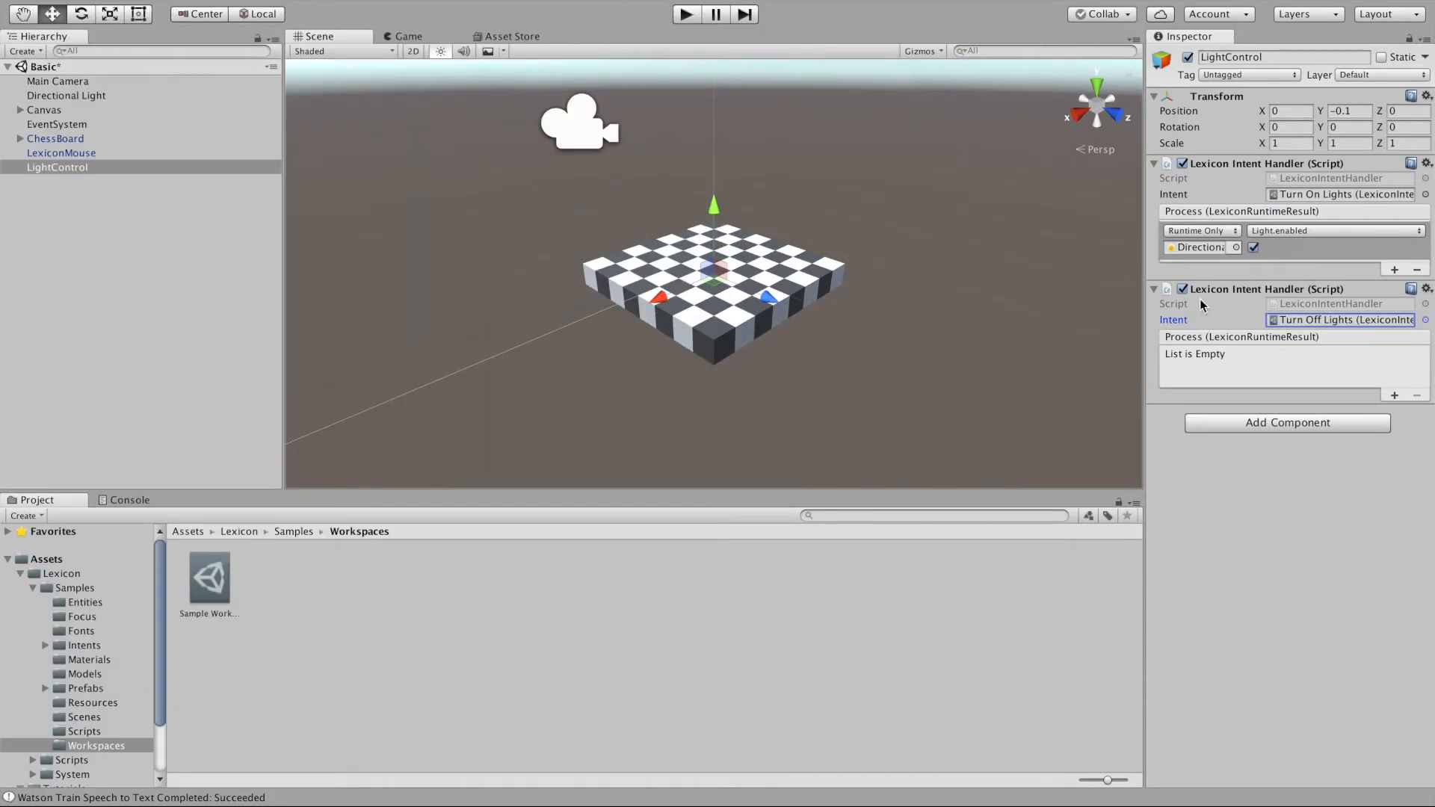
Add a Process event to the Turn Off Lights handler that sets the Directional Light's Light.enabled to false
left_click(1395, 395)
left_click(100, 97)
left_click_drag(100, 102, 1195, 374)
left_click(1298, 357)
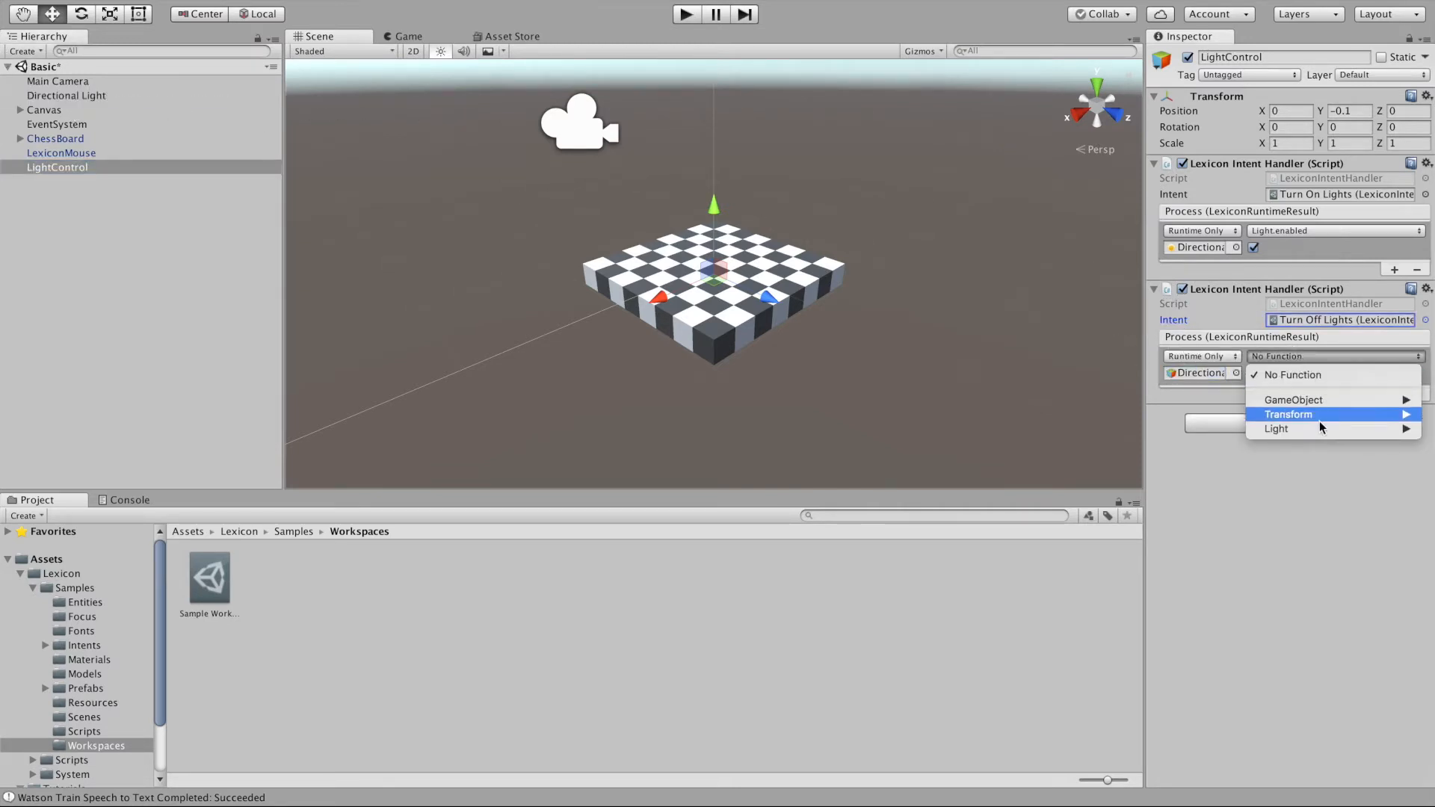
mouse_move(1317, 431)
left_click(1191, 528)
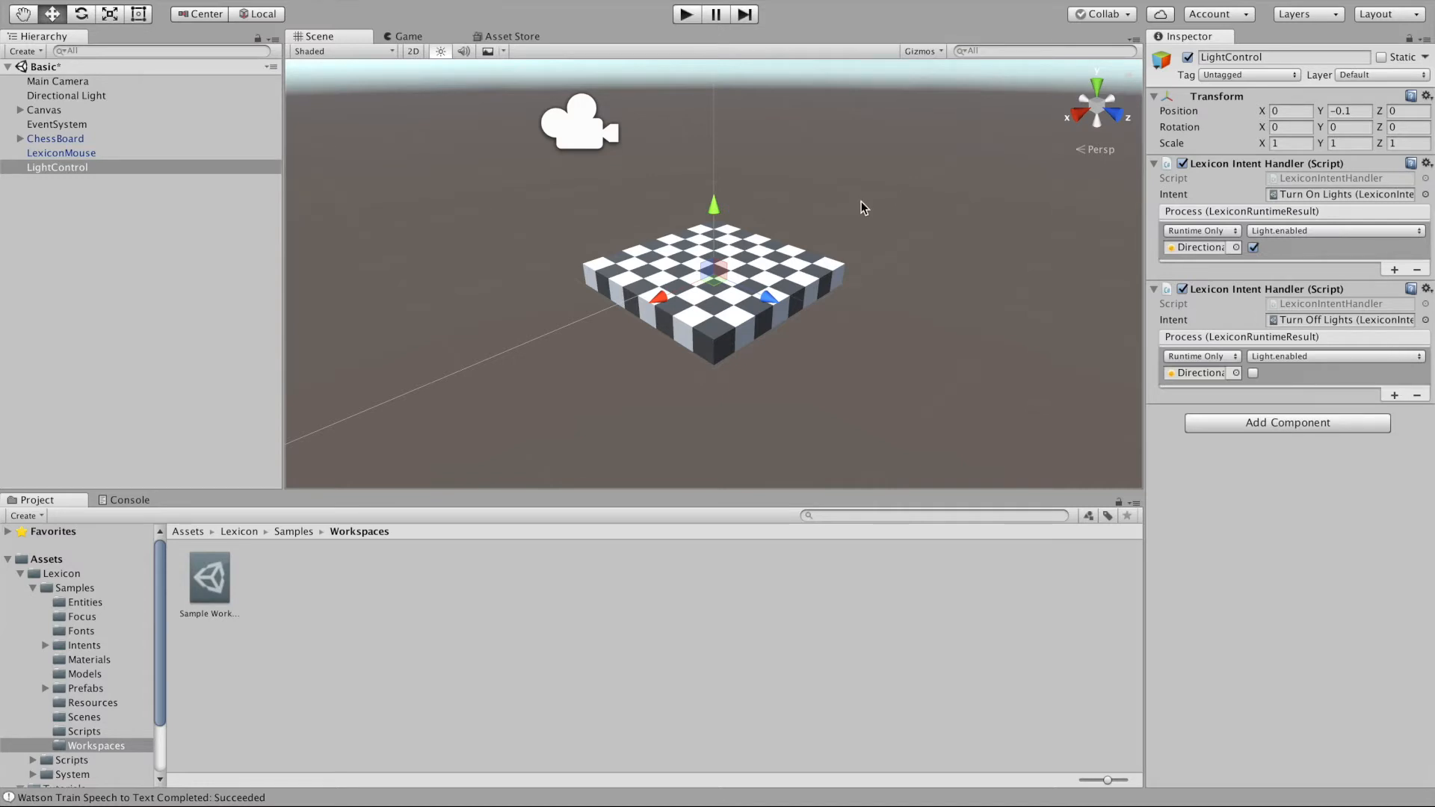
Check the Watson Speech to Text and Conversation sync status in the Sample Workspace used by LexiconMouse
left_click(105, 154)
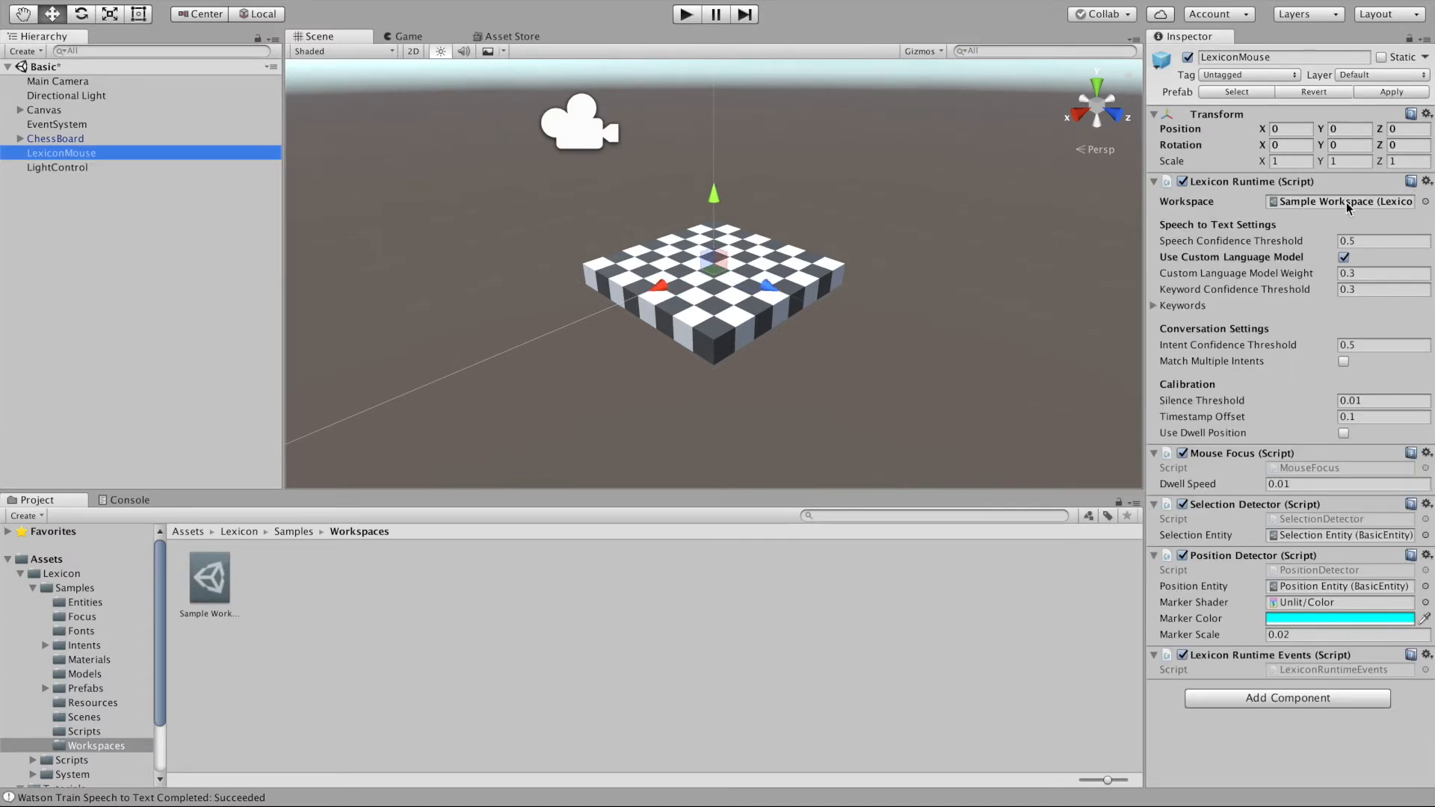
double_click(1340, 179)
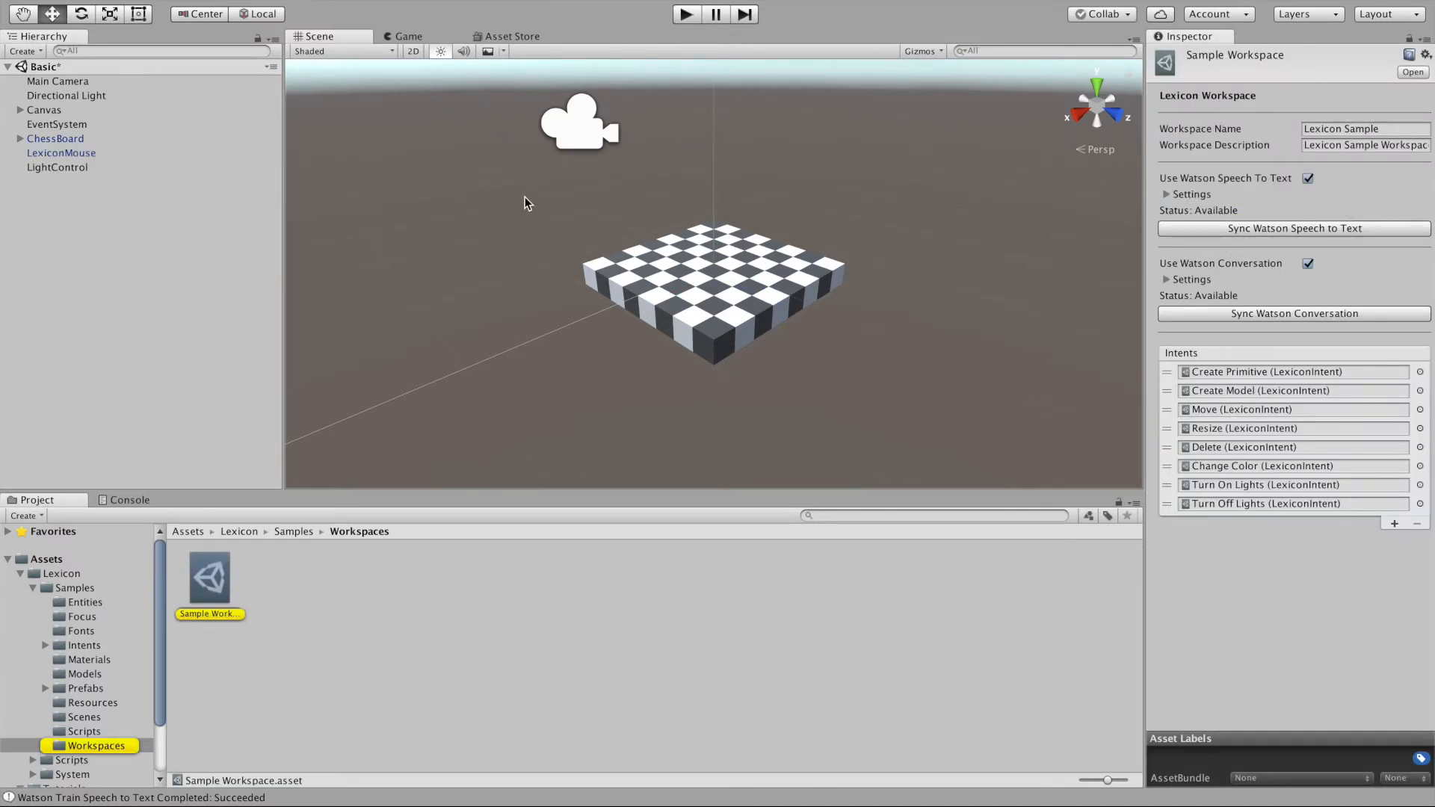
left_click(109, 248)
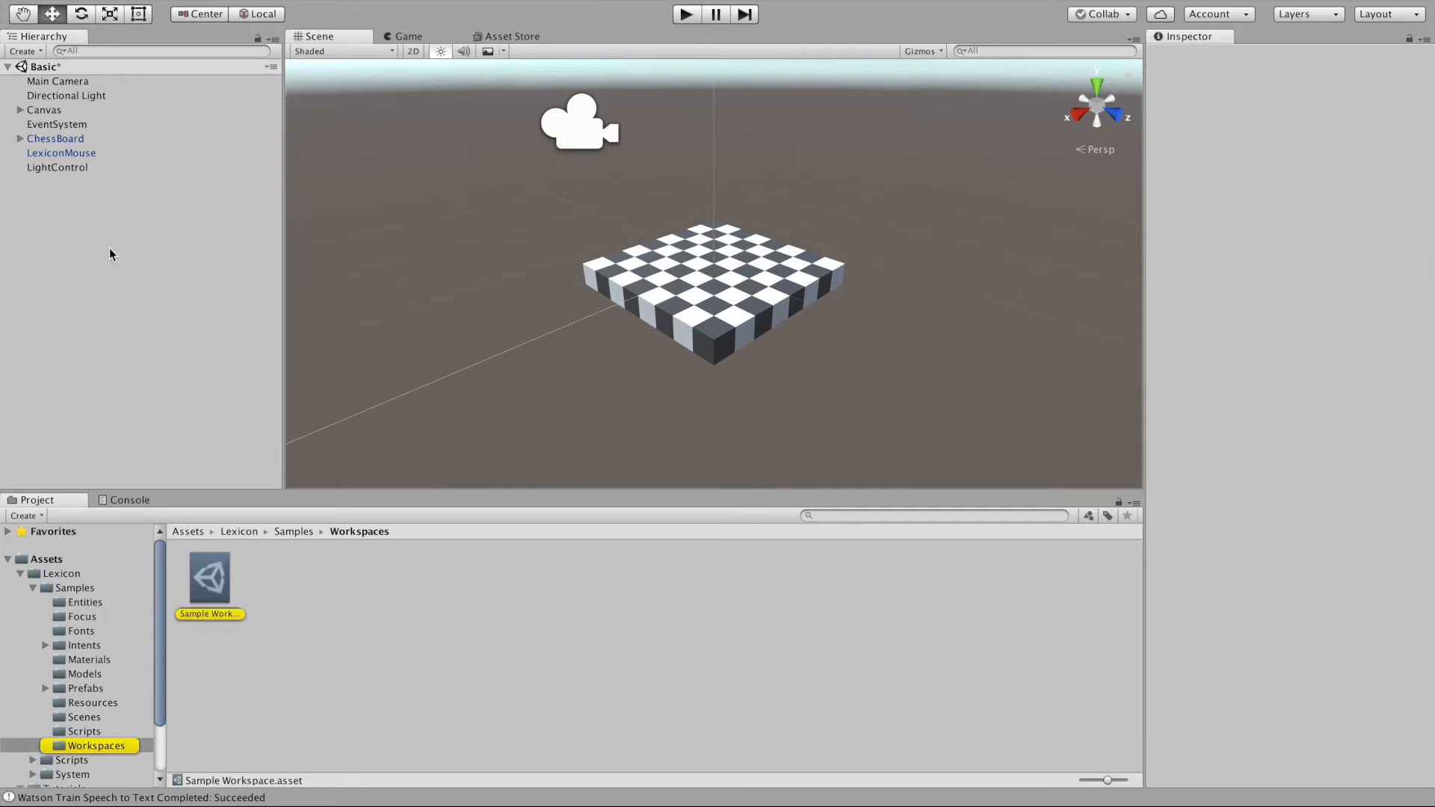
Play the scene to test the light voice commands, stop it, and review LightControl's intent handlers
left_click(687, 15)
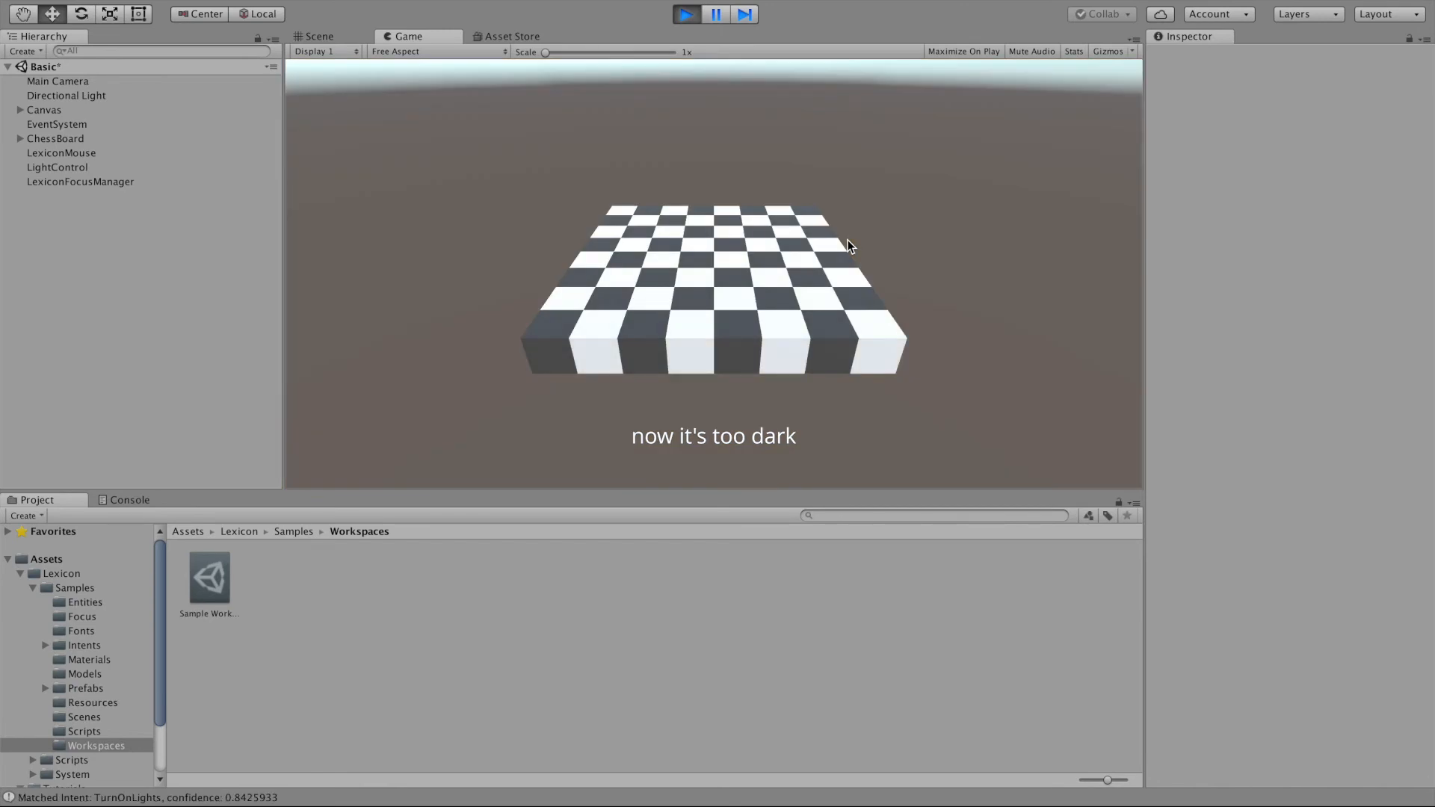
left_click(686, 15)
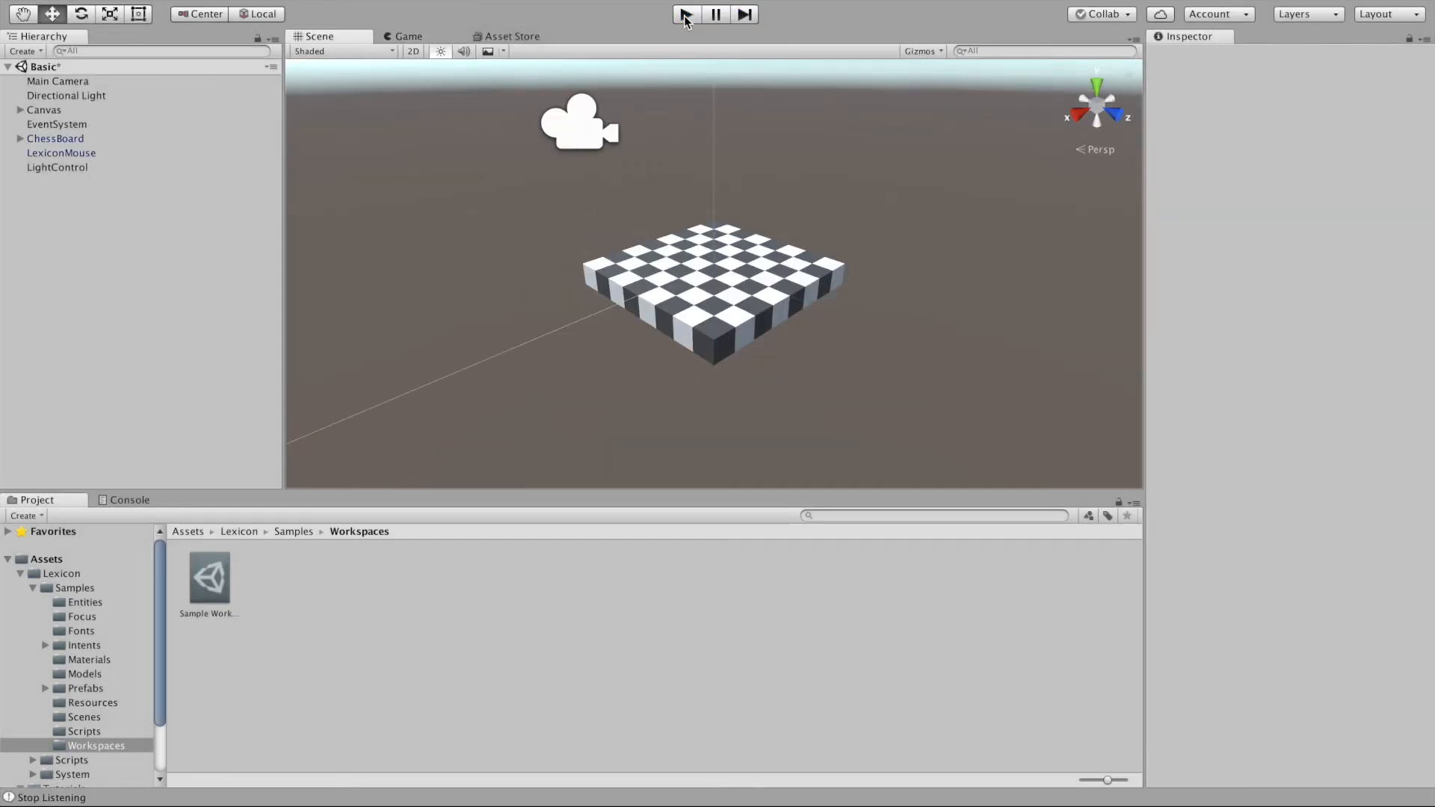
left_click(72, 155)
left_click(69, 166)
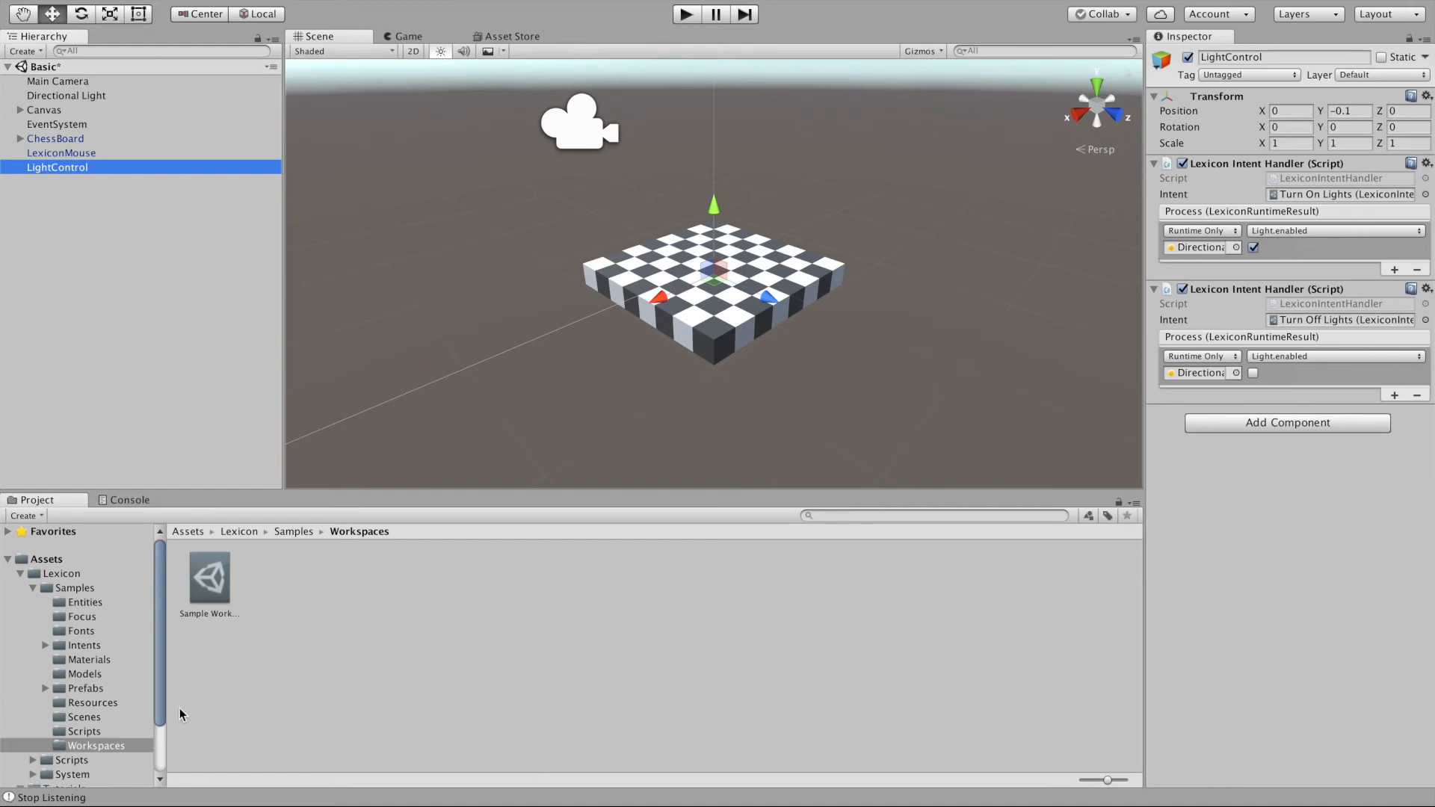
Open the ChangeColor folder under Assets/Tutorials and inspect the ChangeColorAction prefab
left_click(89, 589)
left_click(81, 572)
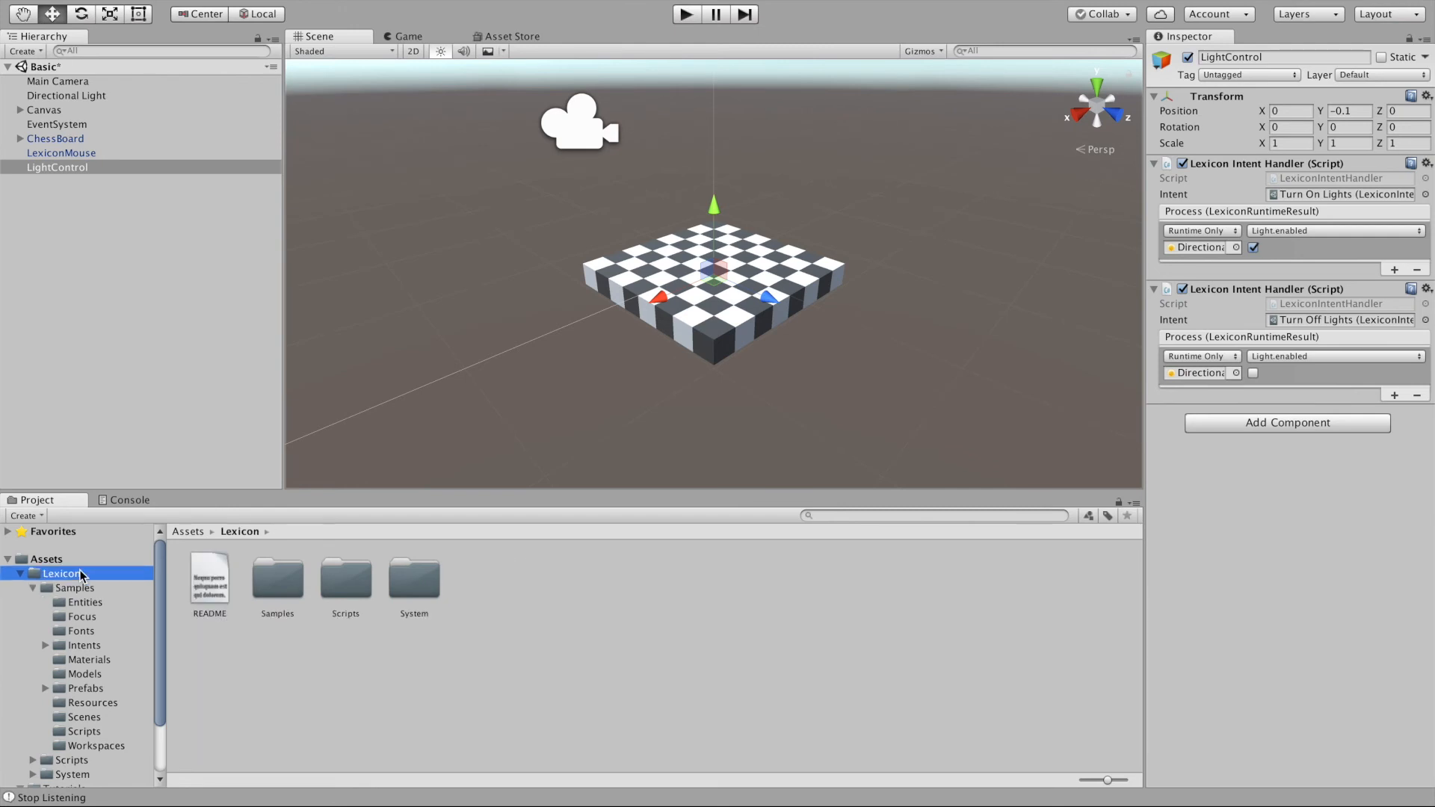
left_click(58, 559)
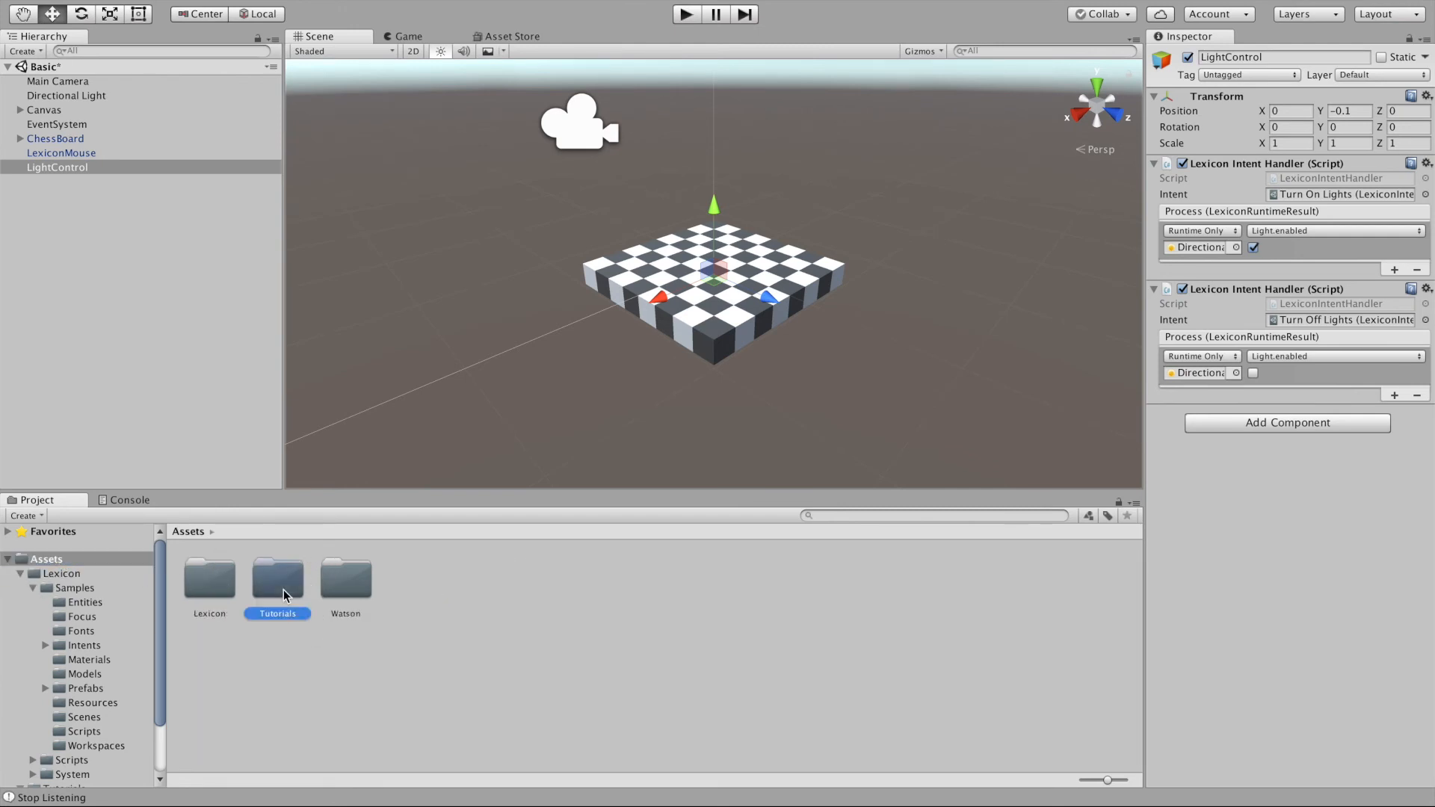
double_click(284, 595)
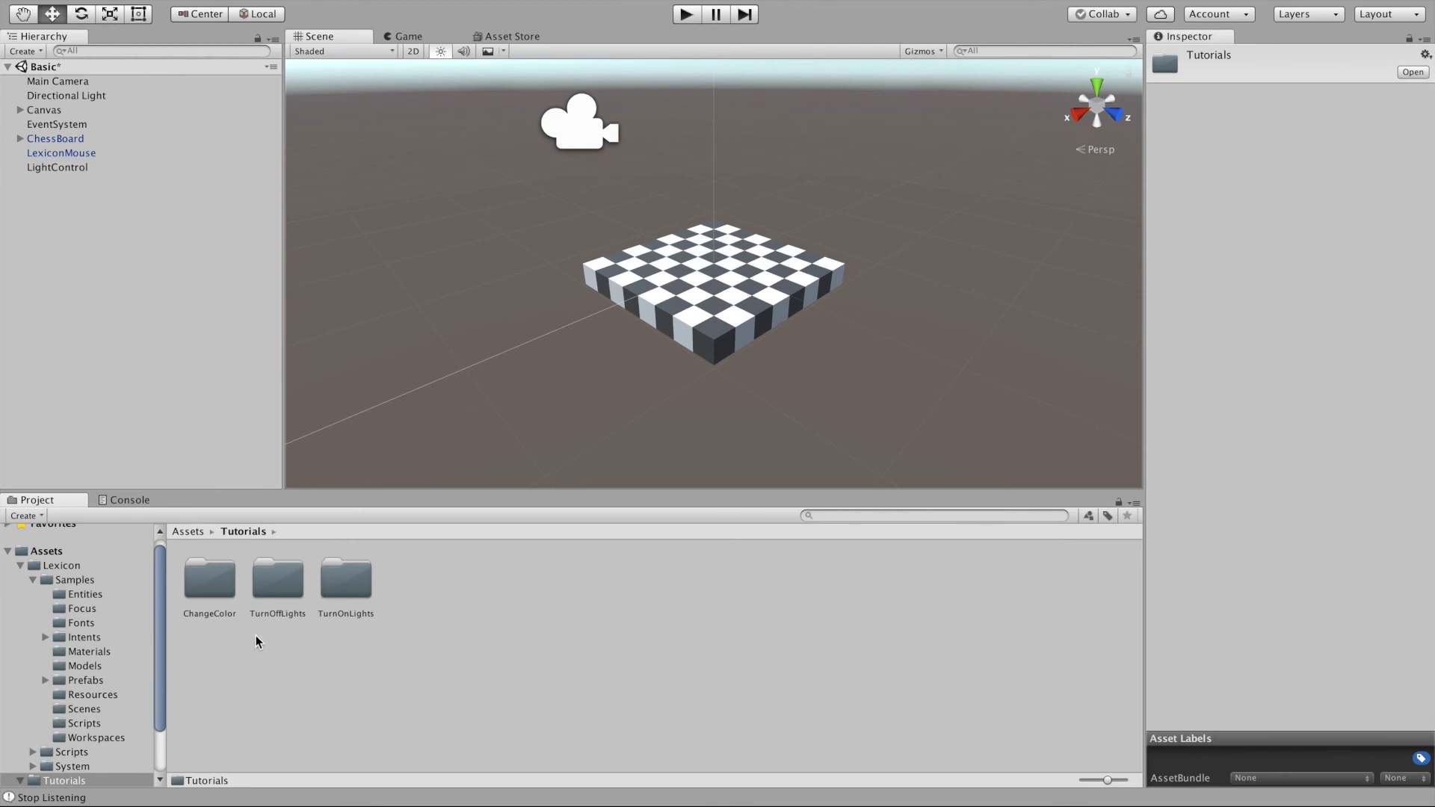
double_click(216, 584)
left_click(276, 591)
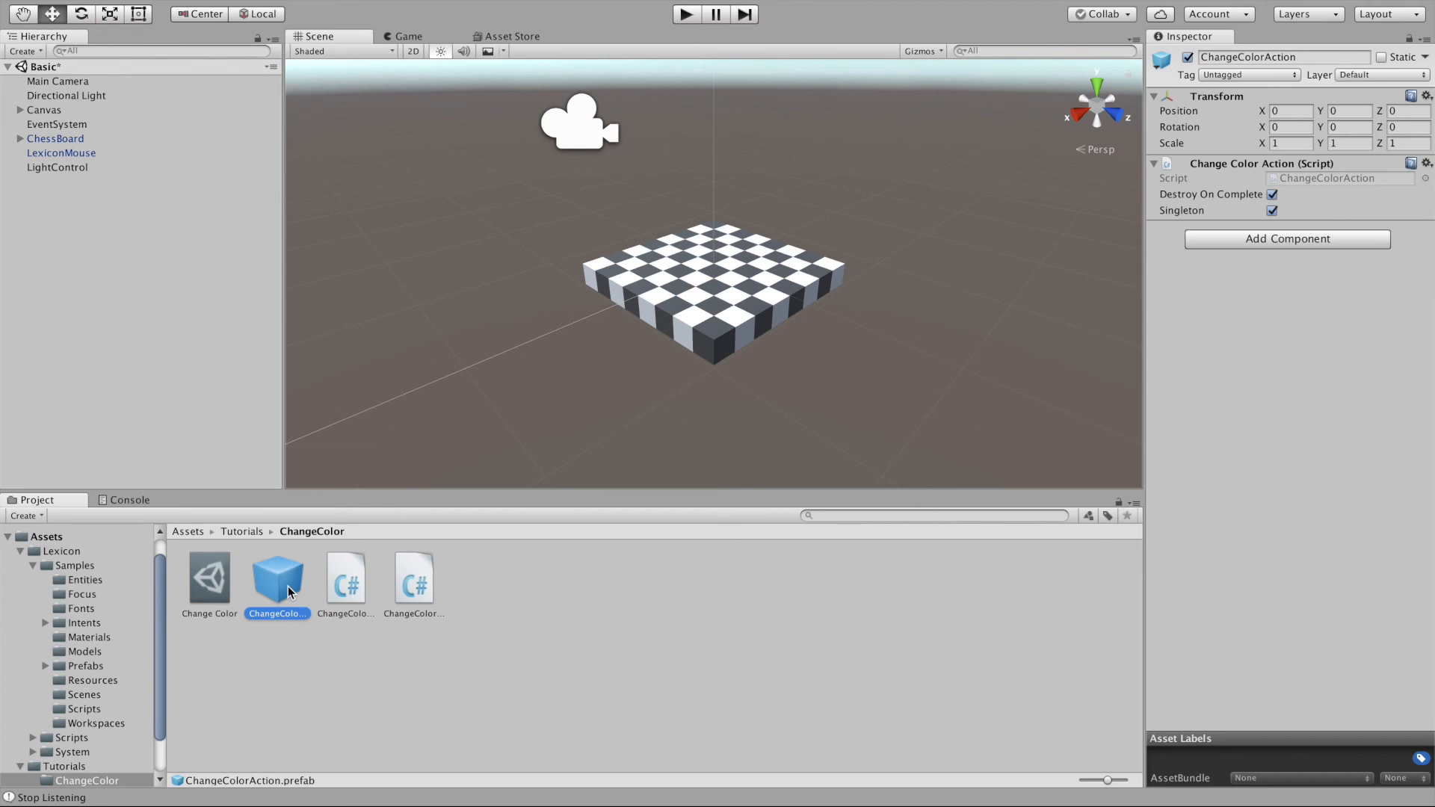